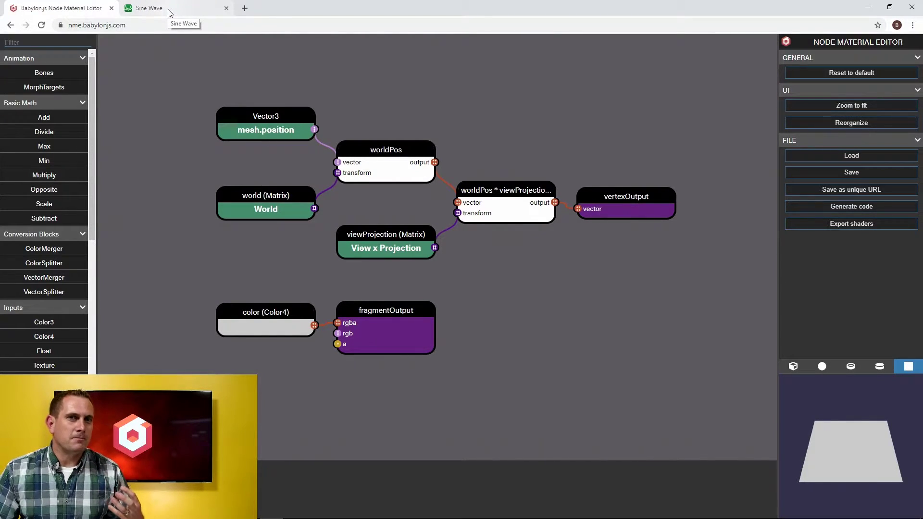
# - Switch to the Desmos Sine Wave graph, examine the curve and its equation, and return to the Node Material Editor
pyautogui.click(169, 13)
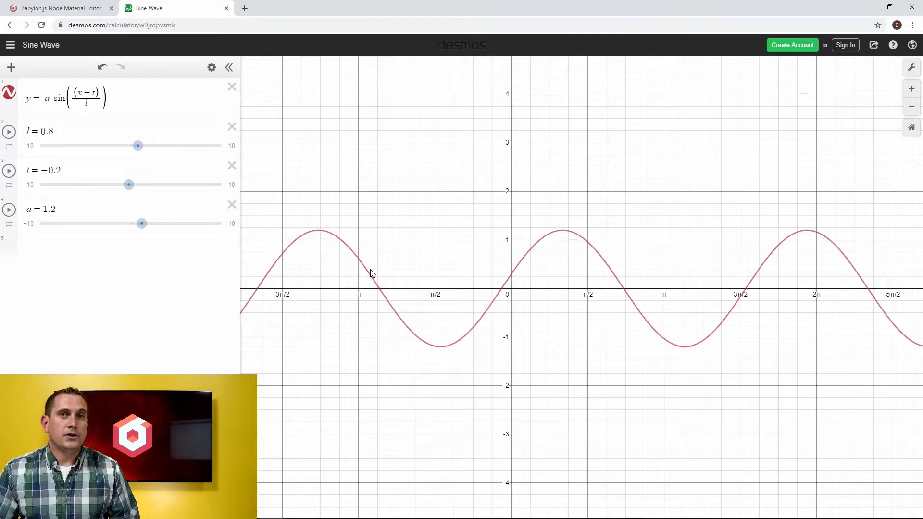
pyautogui.click(85, 9)
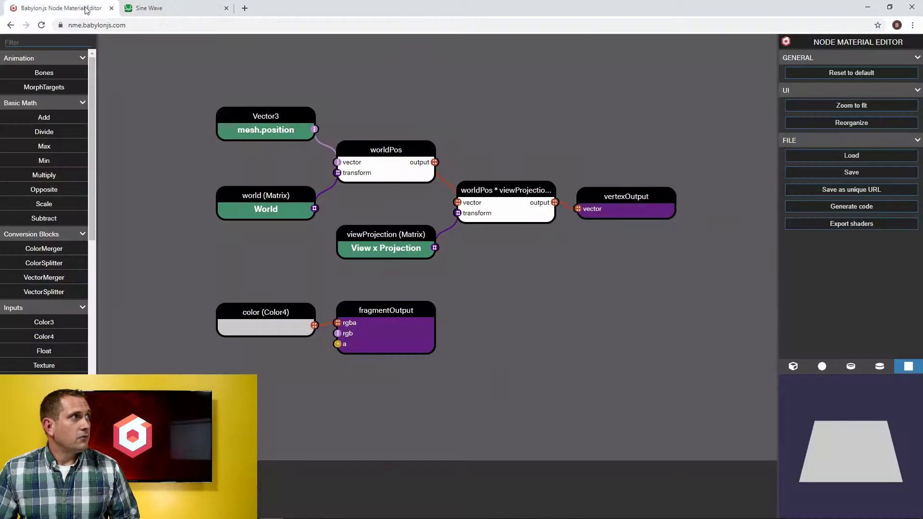
# - Move the mesh.position block far away from worldPos to make room for more blocks between them
pyautogui.moveTo(427, 289); pyautogui.dragTo(481, 300)
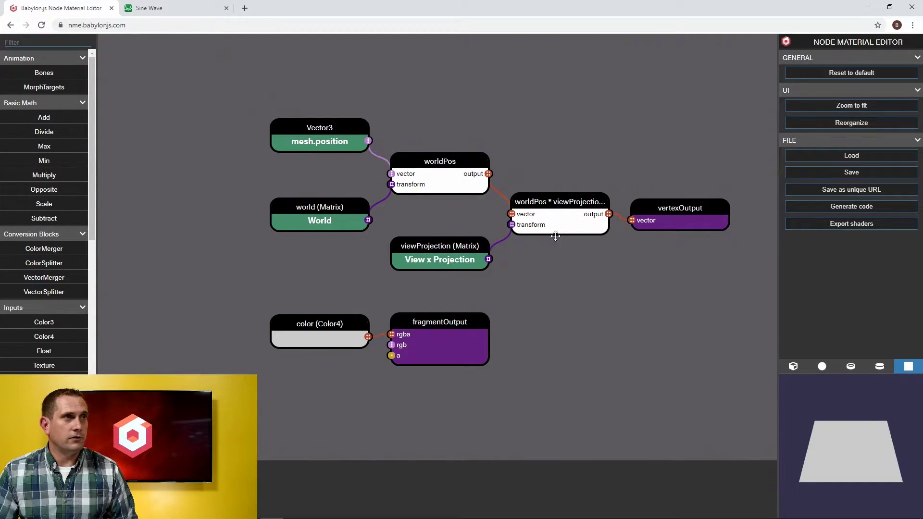
pyautogui.moveTo(468, 113); pyautogui.dragTo(602, 206)
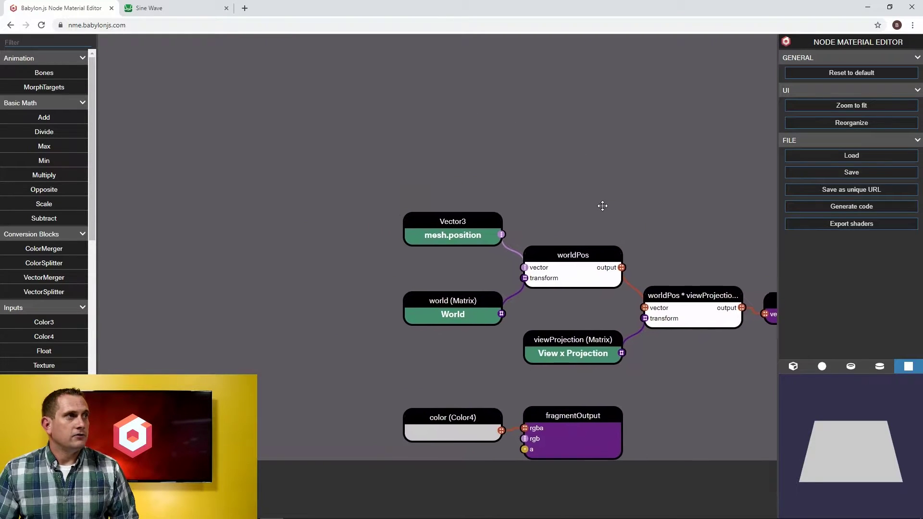
pyautogui.click(490, 225)
pyautogui.moveTo(489, 225); pyautogui.dragTo(454, 217)
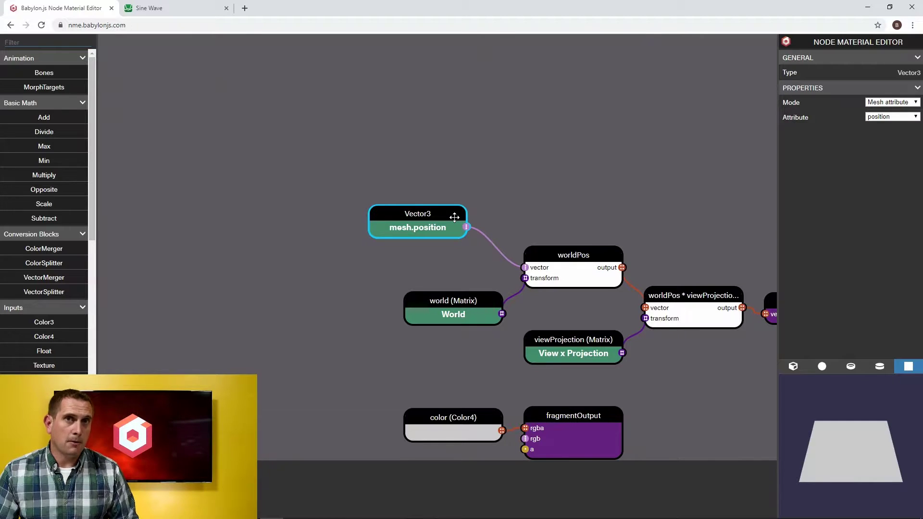
pyautogui.click(514, 211)
pyautogui.scroll(-10, 514, 211)
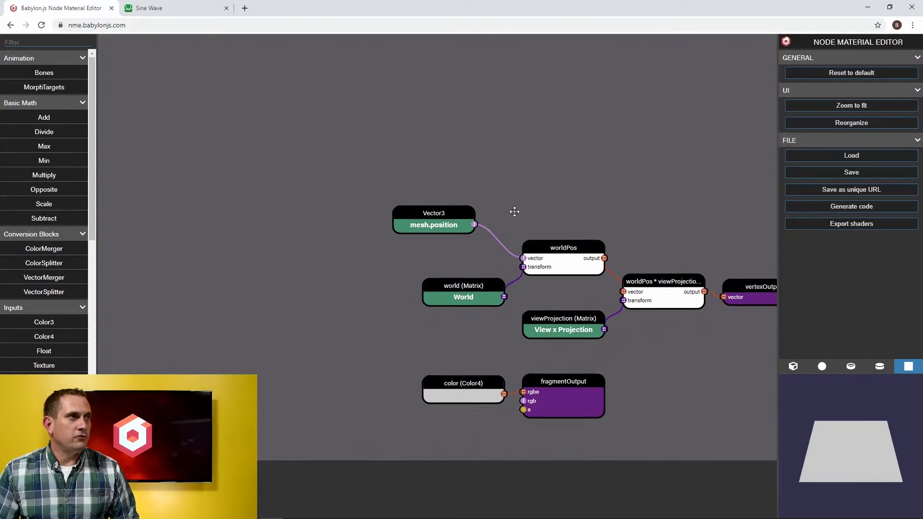
pyautogui.scroll(-5, 515, 211)
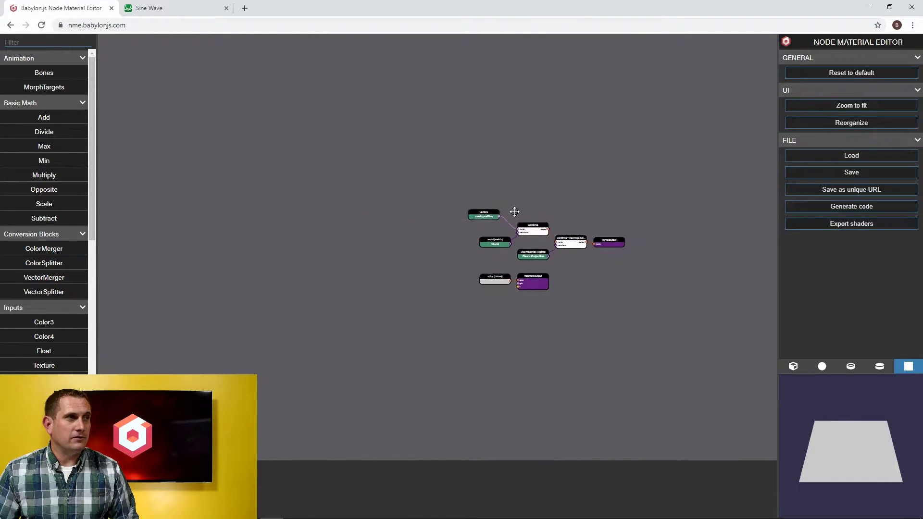
pyautogui.moveTo(525, 192); pyautogui.dragTo(256, 220)
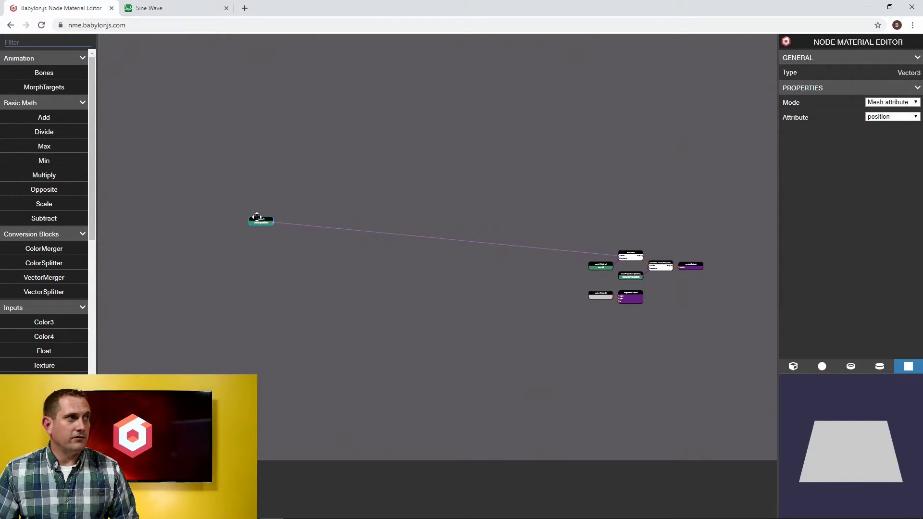
# - Replace the link from mesh.position to worldPos with a connection into the xyz input of a new VectorSplitter block
pyautogui.scroll(5, 257, 217)
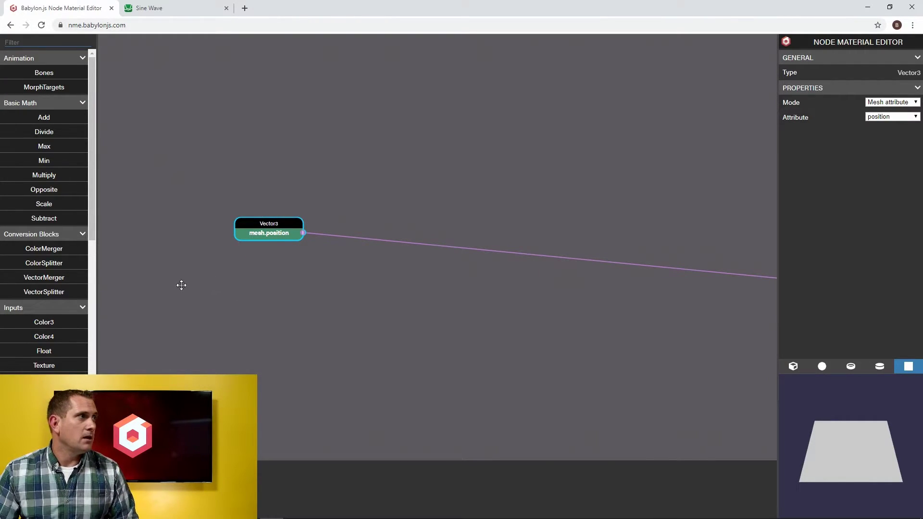
pyautogui.moveTo(48, 292); pyautogui.dragTo(385, 261)
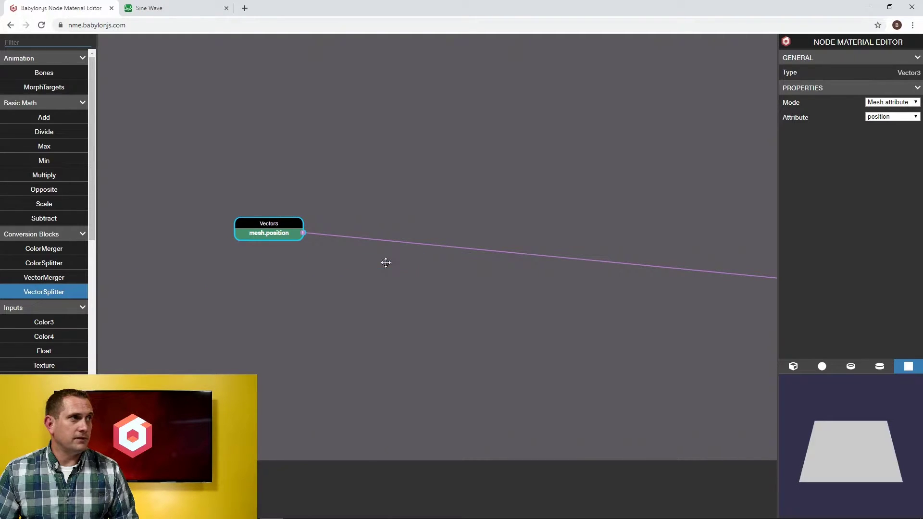
pyautogui.click(398, 242)
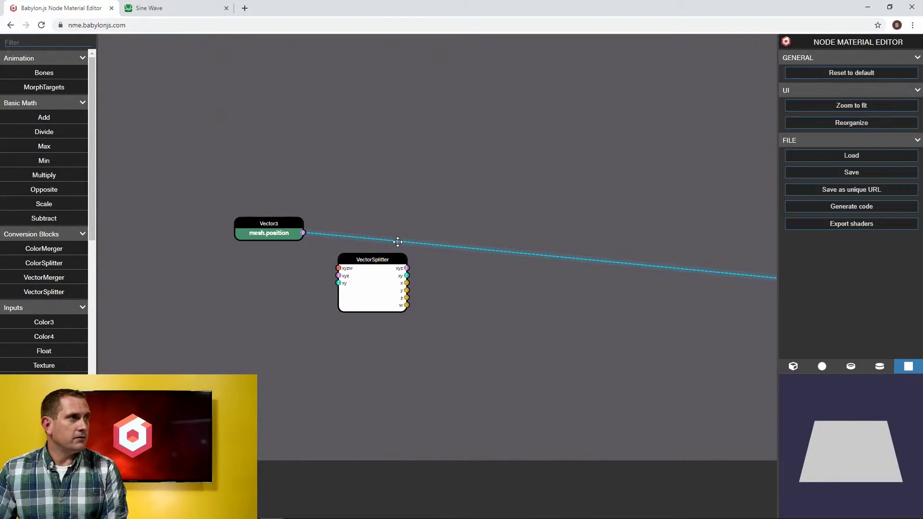
pyautogui.press('Delete')
pyautogui.moveTo(388, 258); pyautogui.dragTo(388, 211)
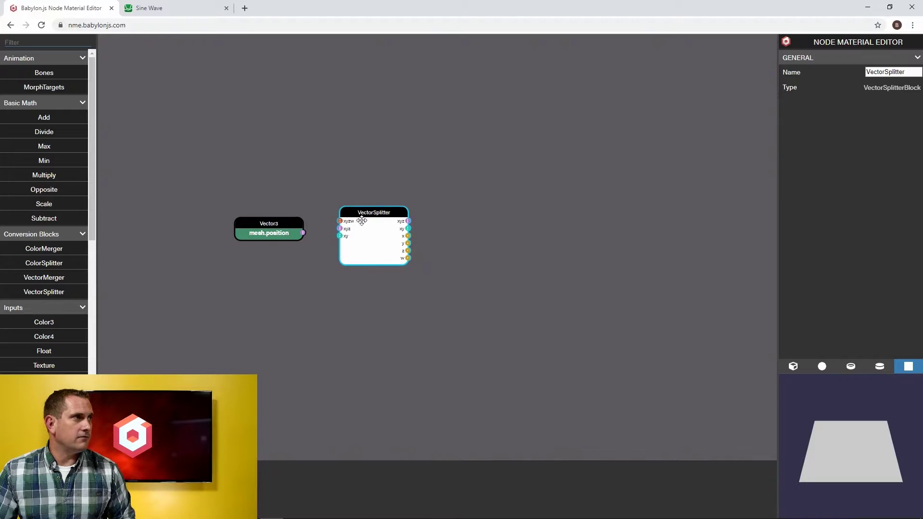
pyautogui.moveTo(303, 232); pyautogui.dragTo(387, 217)
pyautogui.click(388, 212)
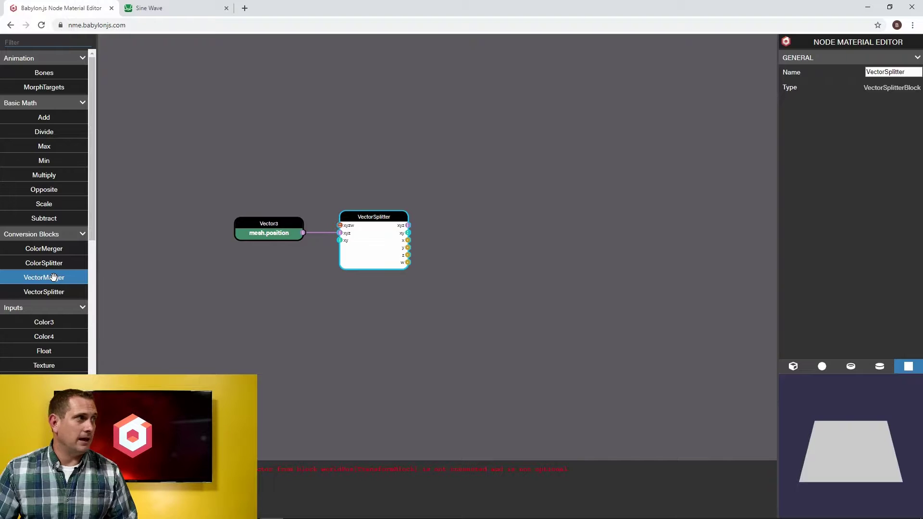
# - Add a VectorMerger block ahead of worldPos and connect its xyz output to the worldPos vector input
pyautogui.scroll(-5, 412, 270)
pyautogui.moveTo(587, 279); pyautogui.dragTo(333, 234)
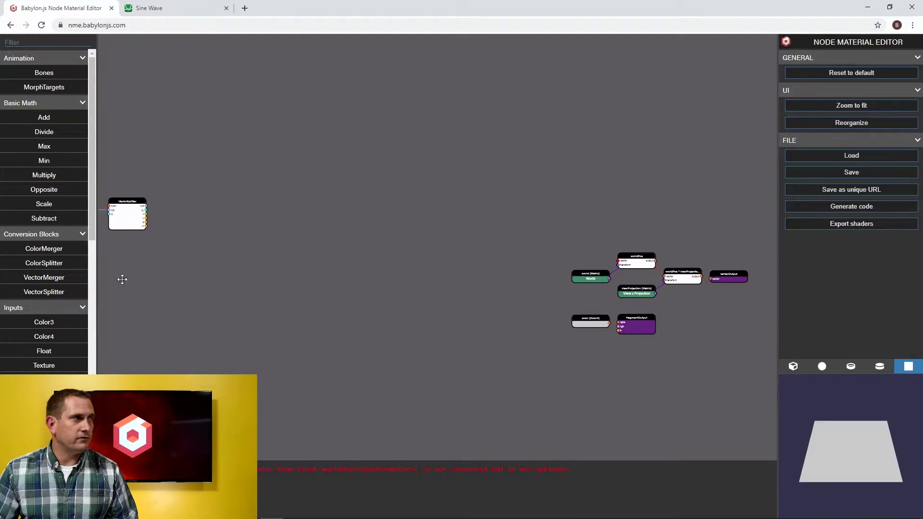
pyautogui.moveTo(45, 277); pyautogui.dragTo(529, 225)
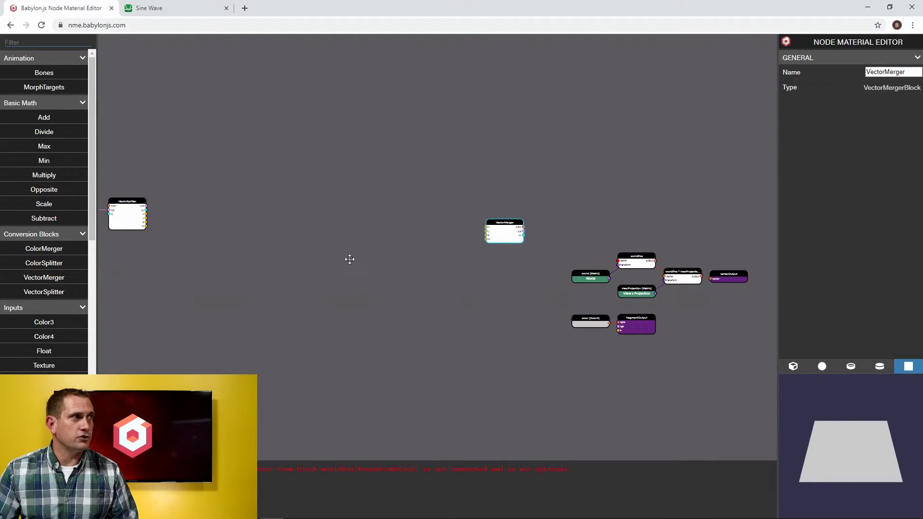
pyautogui.scroll(4, 504, 232)
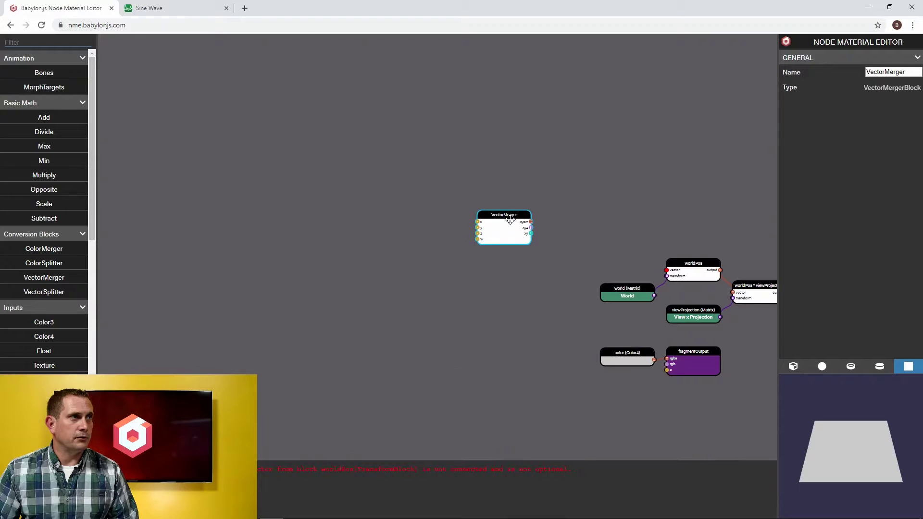
pyautogui.moveTo(510, 219); pyautogui.dragTo(666, 271)
pyautogui.scroll(4, 618, 264)
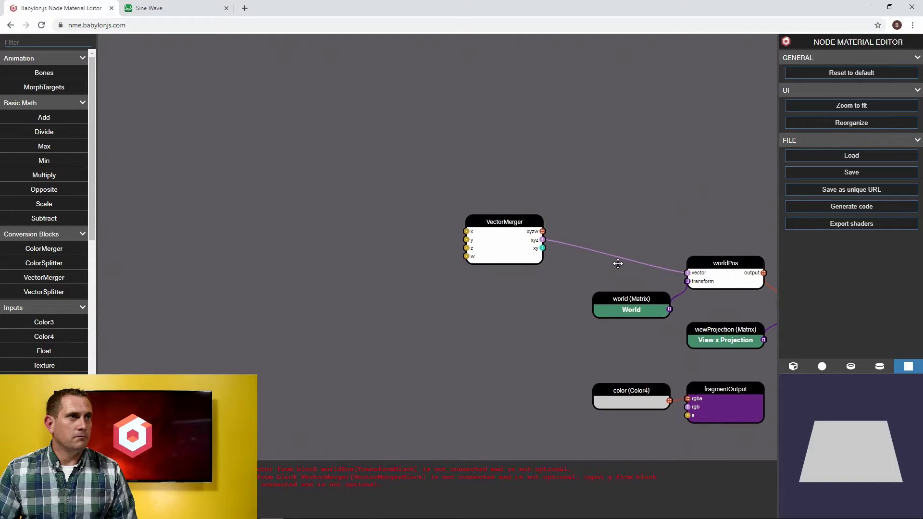
pyautogui.moveTo(520, 219); pyautogui.dragTo(547, 221)
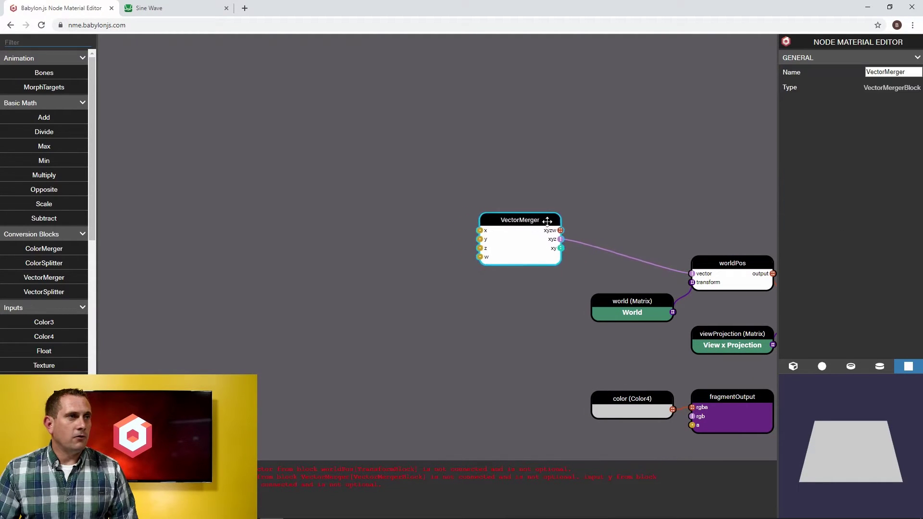
# - Connect the VectorSplitter's x and z outputs to the matching x and z inputs of the VectorMerger
pyautogui.scroll(-4, 492, 294)
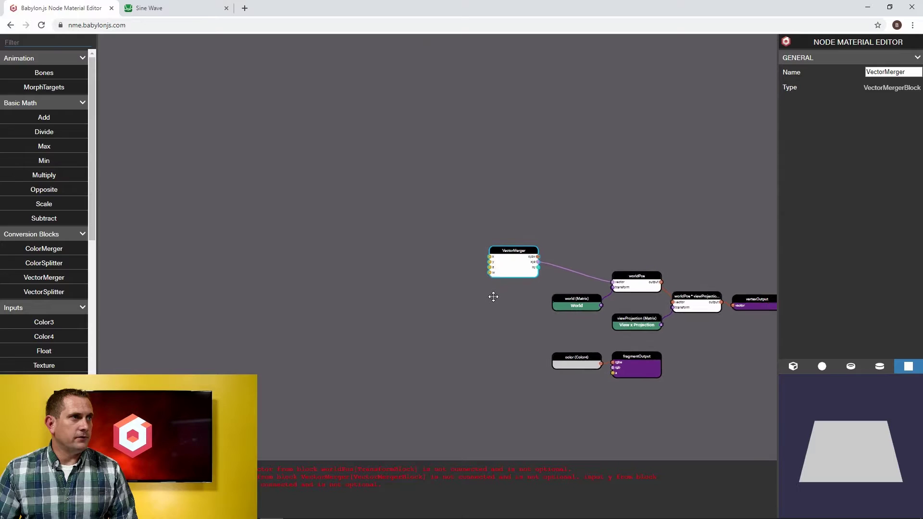
pyautogui.moveTo(402, 287); pyautogui.dragTo(510, 282)
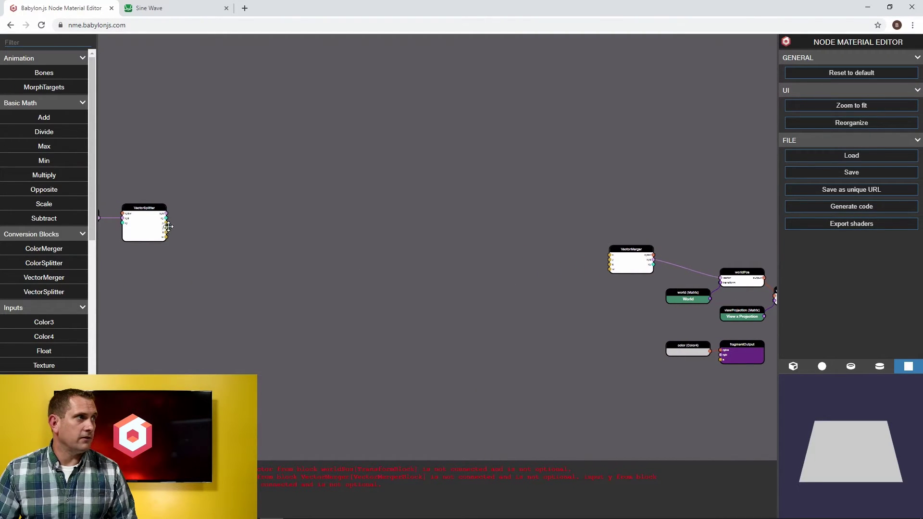
pyautogui.scroll(3, 168, 227)
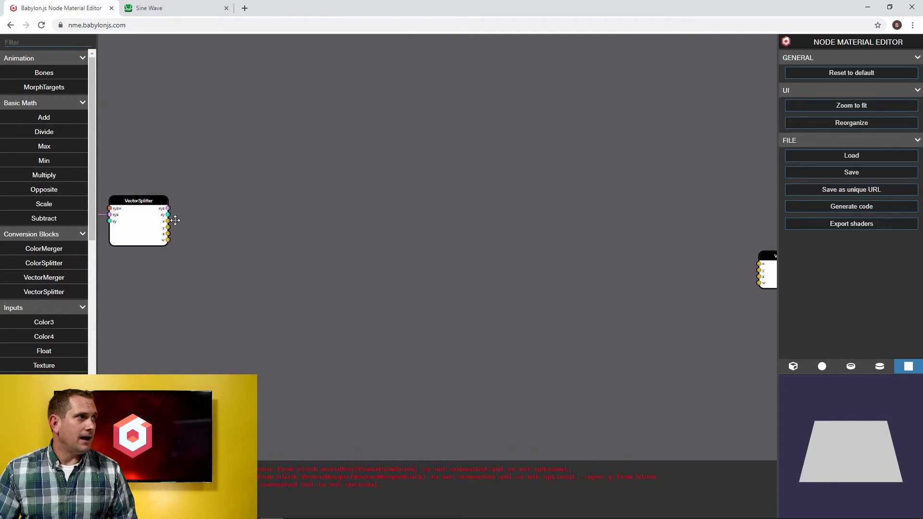
pyautogui.moveTo(168, 220); pyautogui.dragTo(759, 262)
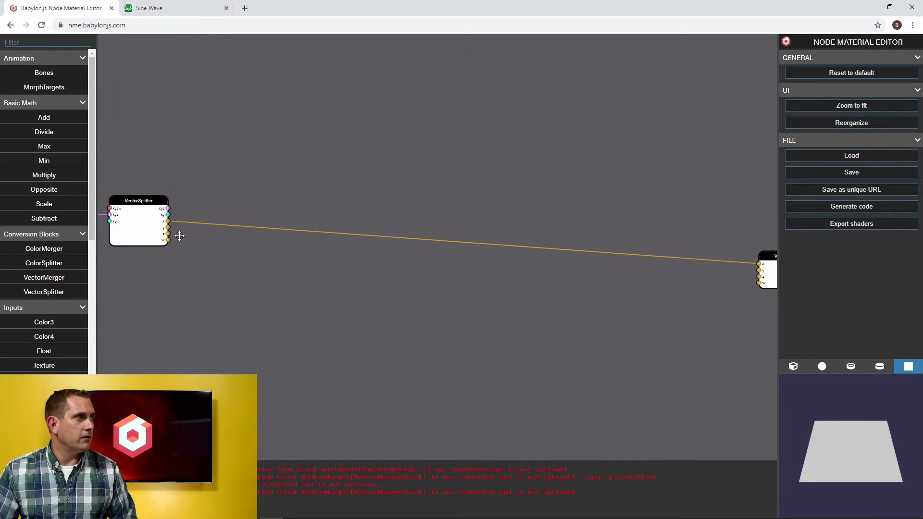
pyautogui.moveTo(168, 234); pyautogui.dragTo(760, 277)
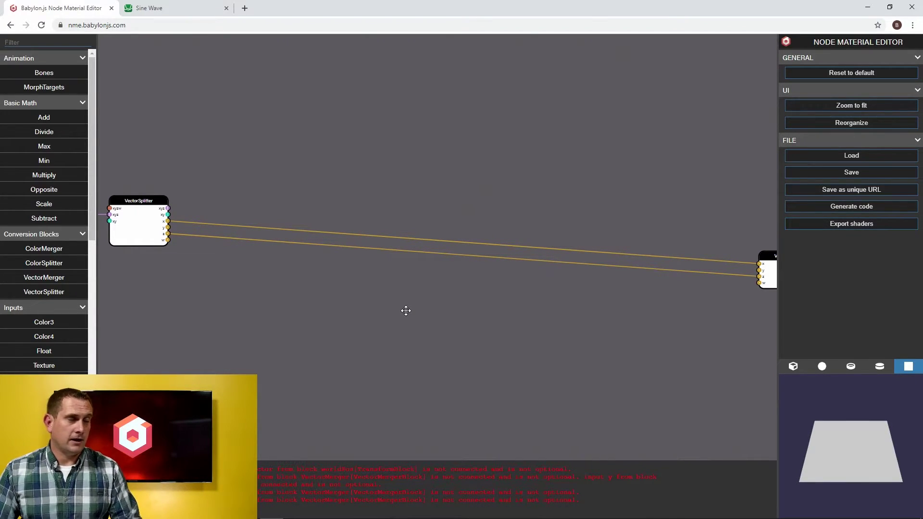
pyautogui.moveTo(195, 285); pyautogui.dragTo(227, 288)
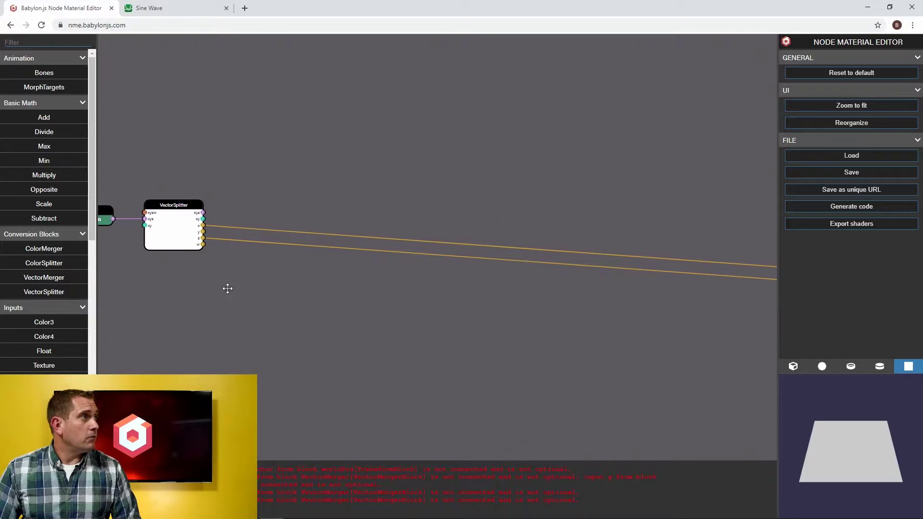
# - Switch to the Desmos Sine Wave graph, set t to 0, and return to the Node Material Editor
pyautogui.click(163, 15)
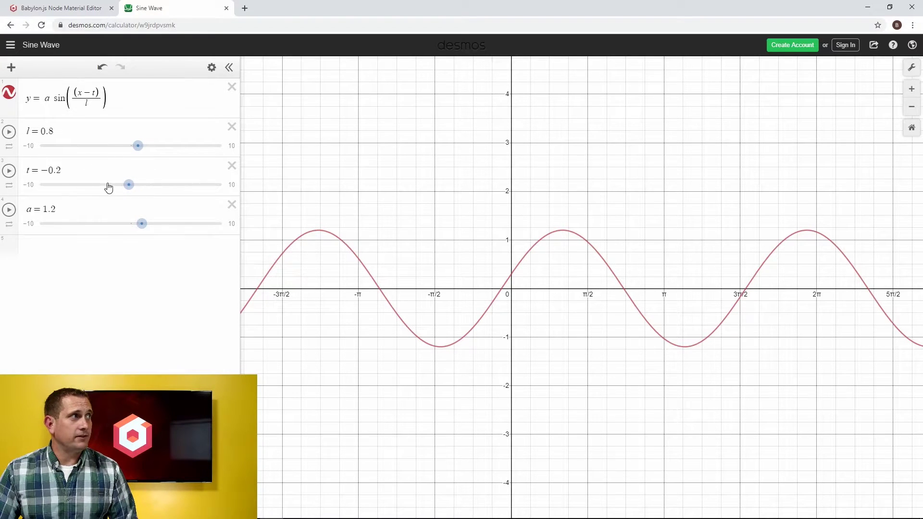
pyautogui.click(128, 186)
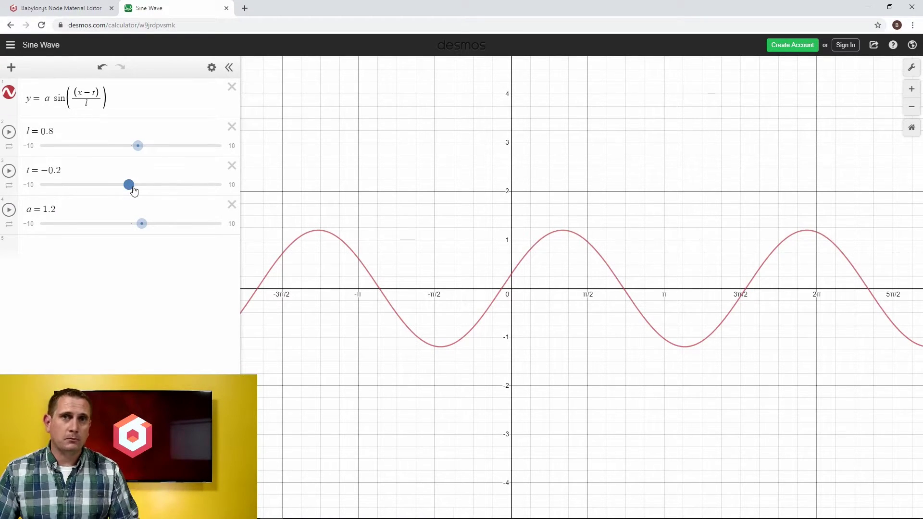
pyautogui.moveTo(130, 192)
pyautogui.mouseDown()
pyautogui.moveTo(93, 191)
pyautogui.moveTo(151, 191)
pyautogui.moveTo(131, 192)
pyautogui.mouseUp()
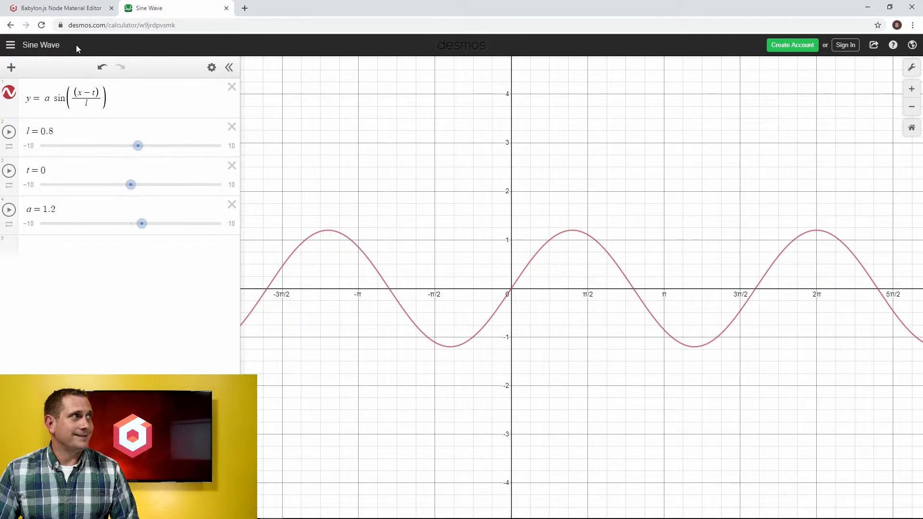
pyautogui.click(62, 8)
pyautogui.moveTo(217, 194); pyautogui.dragTo(354, 173)
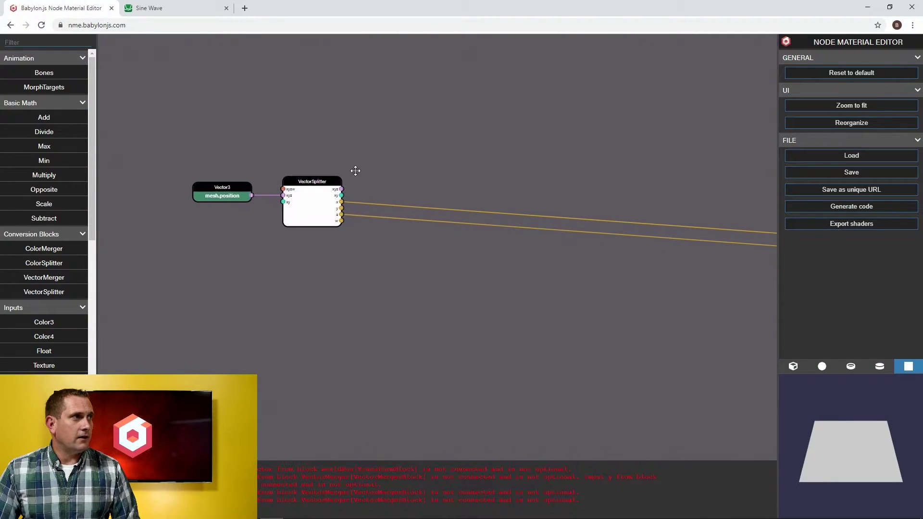
pyautogui.scroll(2, 354, 173)
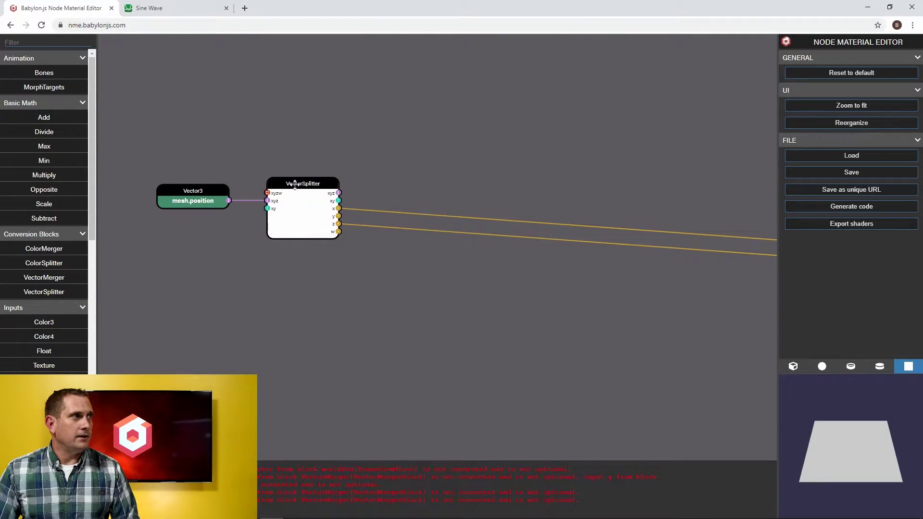
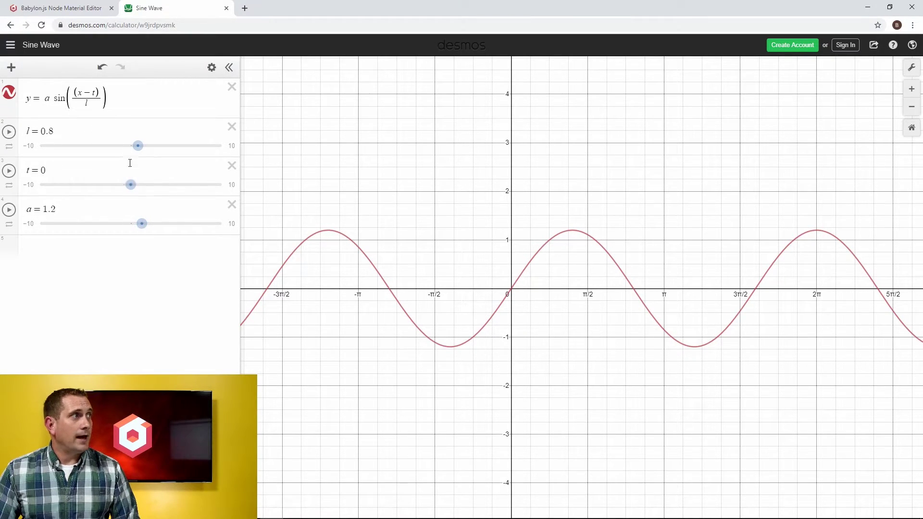
# - Back in the Node Material Editor, add a Divide block and connect the Subtract output to its left input
pyautogui.moveTo(139, 153)
pyautogui.mouseDown()
pyautogui.moveTo(151, 154)
pyautogui.moveTo(138, 154)
pyautogui.mouseUp()
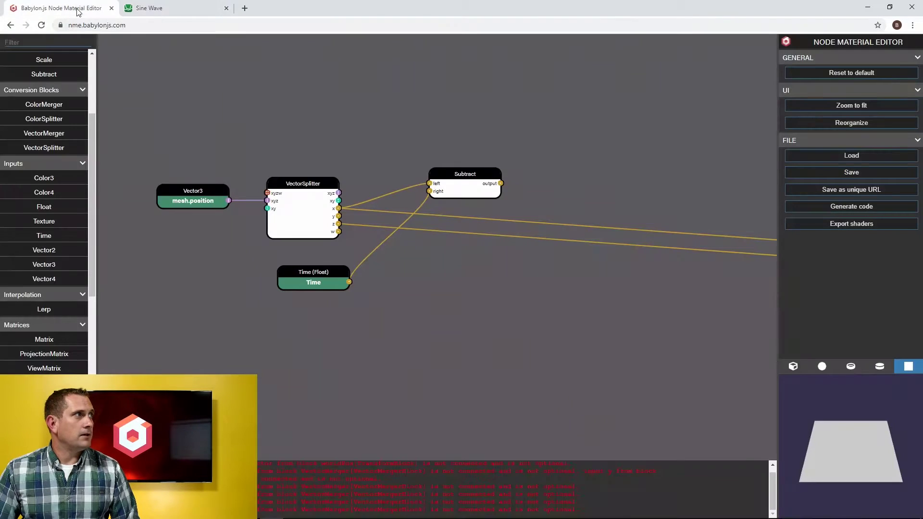
pyautogui.click(76, 9)
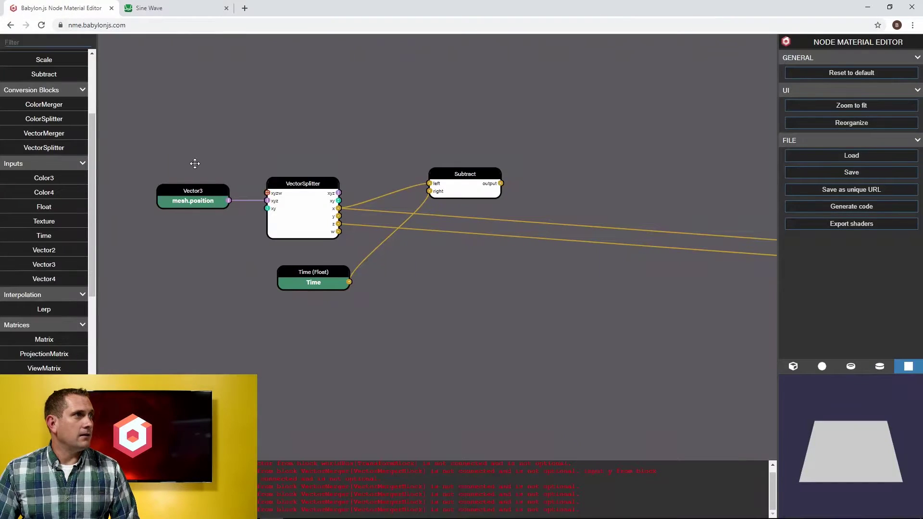
pyautogui.scroll(3, 79, 185)
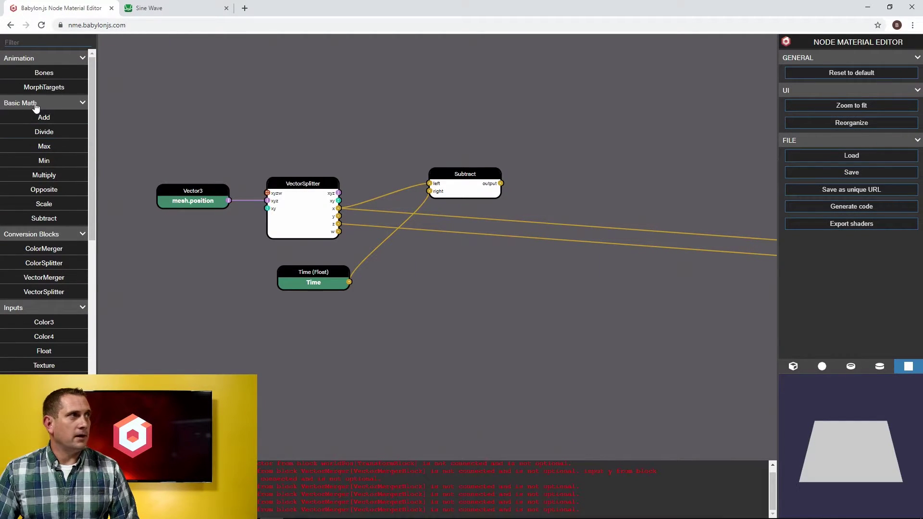
pyautogui.moveTo(49, 131); pyautogui.dragTo(606, 220)
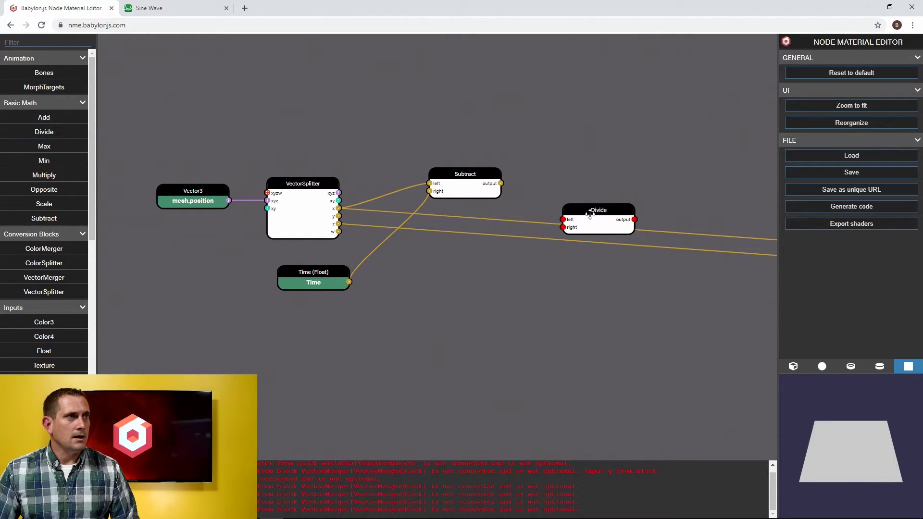
pyautogui.click(502, 183)
pyautogui.moveTo(513, 191); pyautogui.dragTo(557, 219)
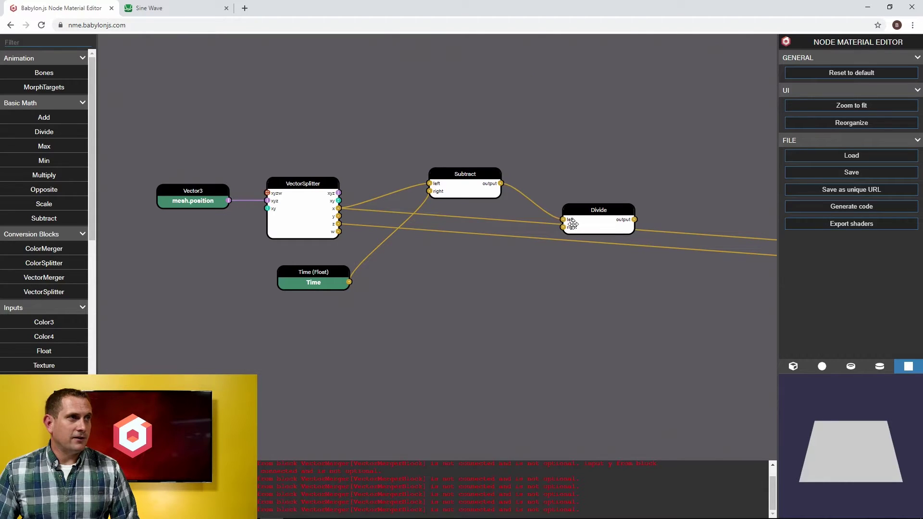
# - Add a Float input to the Divide block's right input, set its value to 1 and name it waveLength
pyautogui.moveTo(574, 214); pyautogui.dragTo(467, 284)
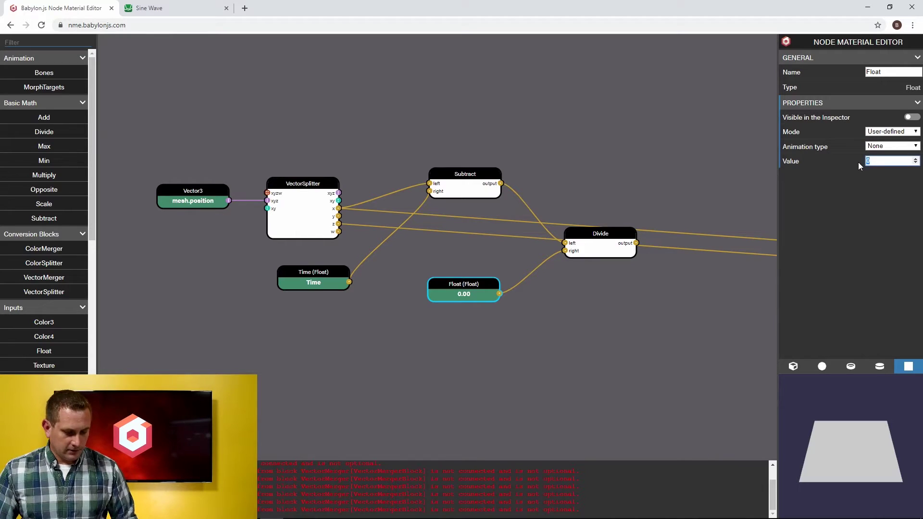
pyautogui.write('1')
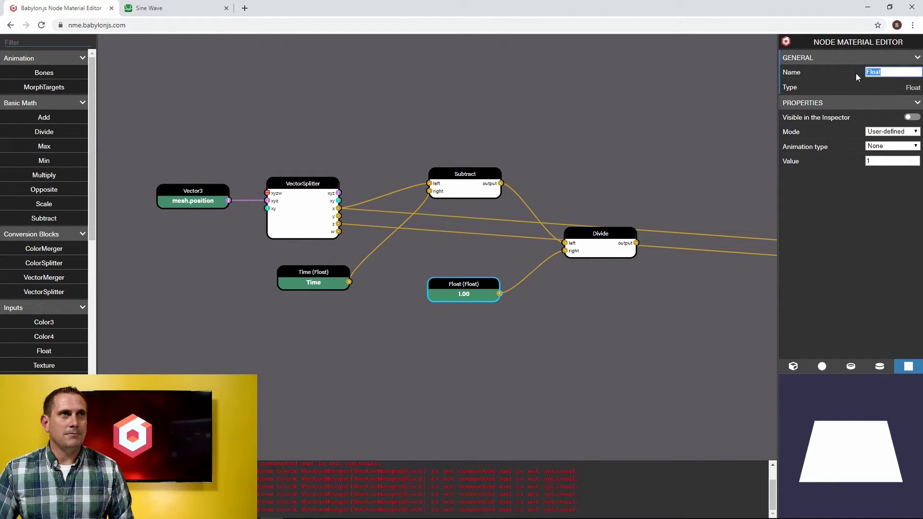
pyautogui.write('waveLength')
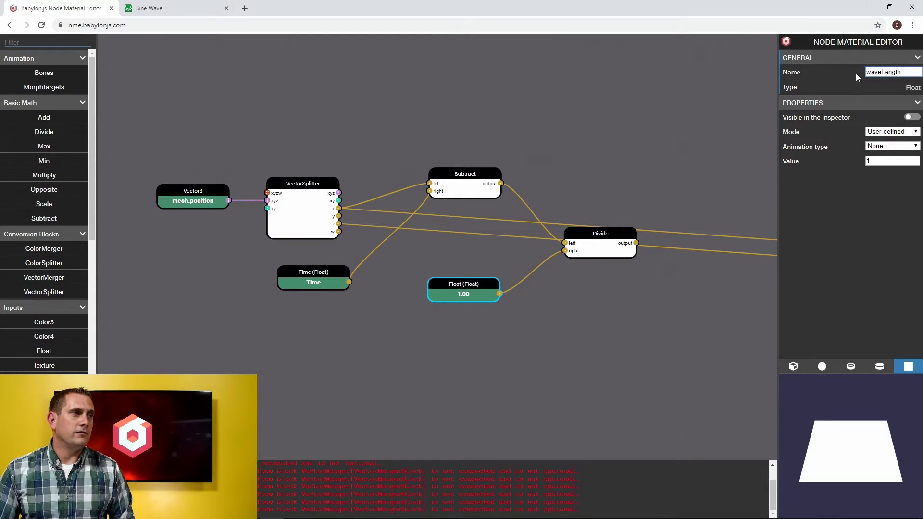
# - Switch to the Desmos Sine Wave graph, set l to -0.5, recheck the formula, and return to the Node Material Editor
pyautogui.click(171, 10)
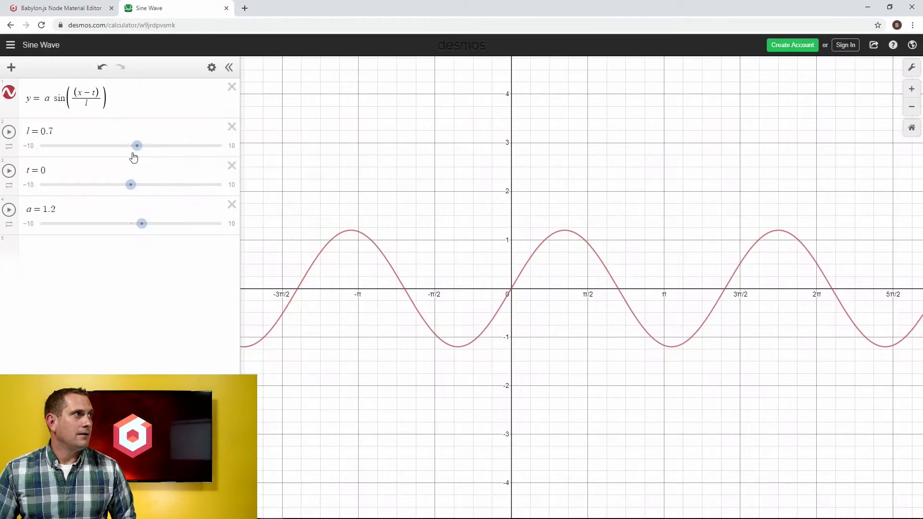
pyautogui.moveTo(139, 153); pyautogui.dragTo(128, 156)
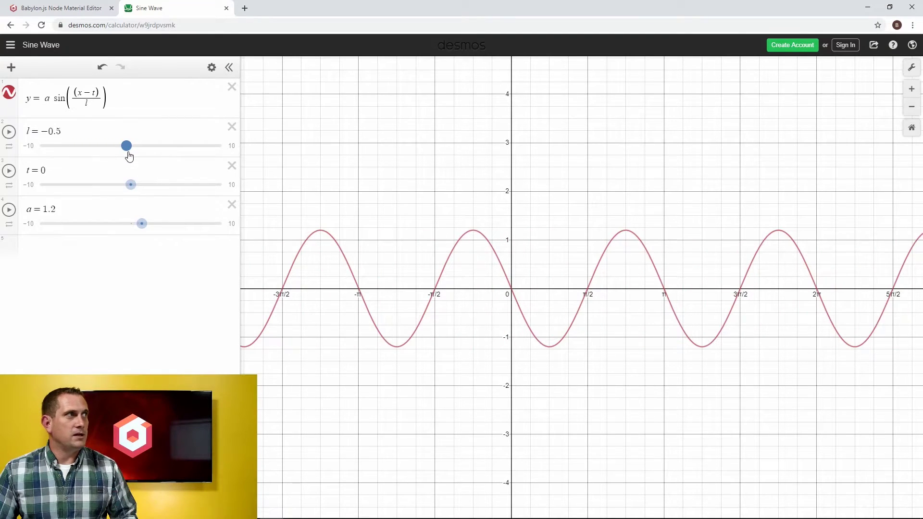
pyautogui.click(97, 9)
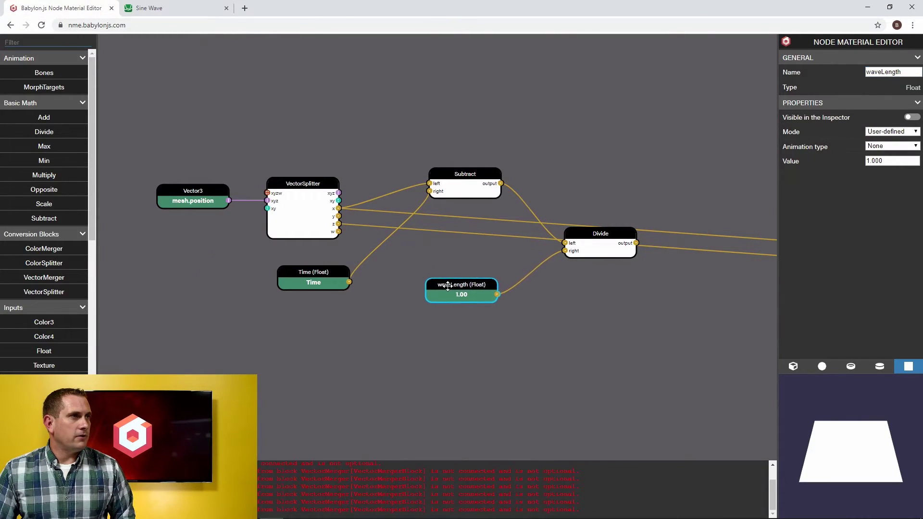
pyautogui.click(179, 12)
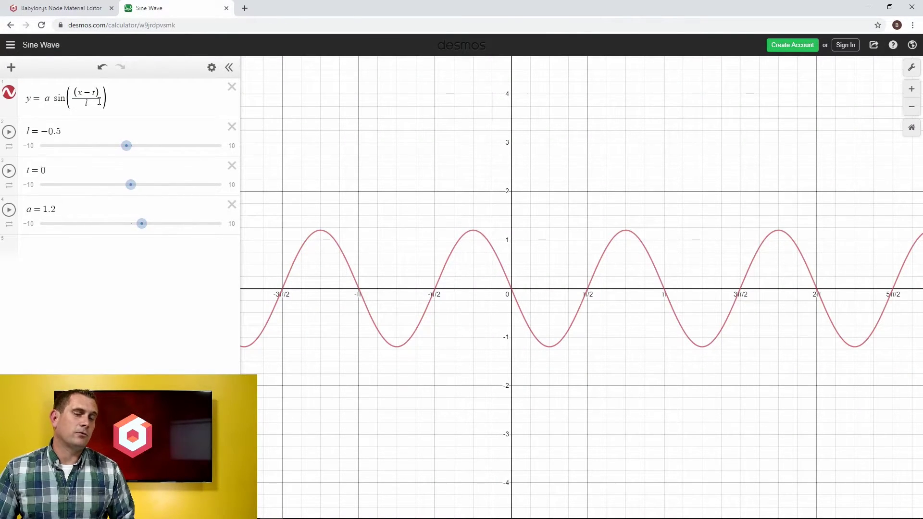
pyautogui.click(96, 8)
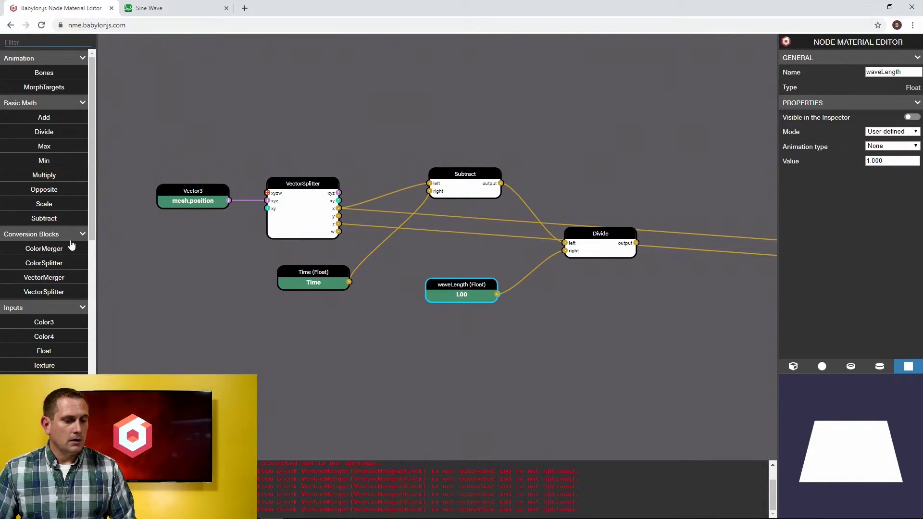
# - Add a Sin block after the Divide block and connect the Divide output to the Sin input
pyautogui.scroll(-5, 65, 244)
pyautogui.scroll(-10, 65, 245)
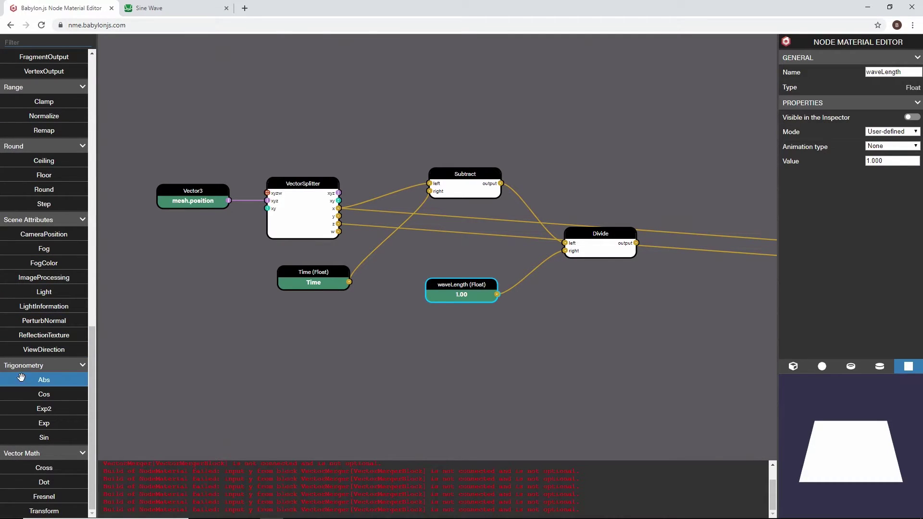
pyautogui.moveTo(39, 439); pyautogui.dragTo(701, 193)
pyautogui.moveTo(664, 301); pyautogui.dragTo(500, 329)
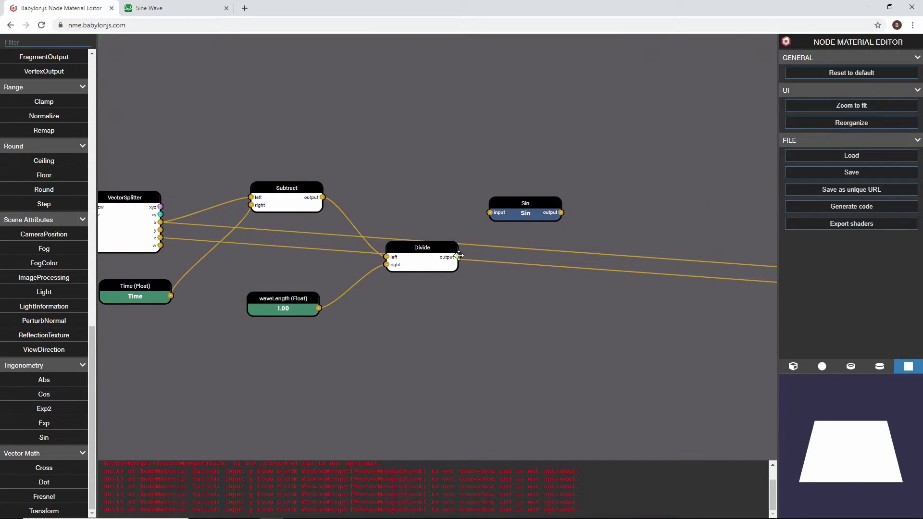
pyautogui.moveTo(485, 229); pyautogui.dragTo(523, 216)
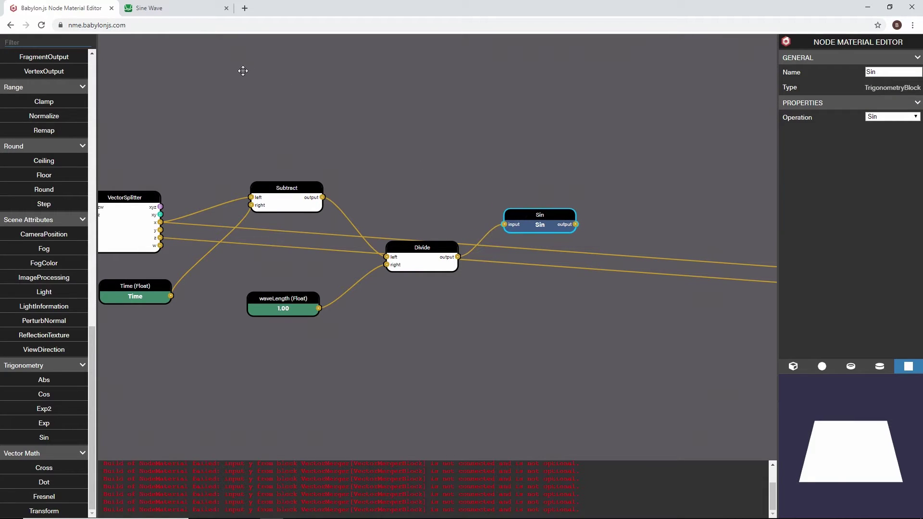
# - Switch to the Desmos Sine Wave graph, set a to 1.8, and return to the Node Material Editor
pyautogui.click(174, 9)
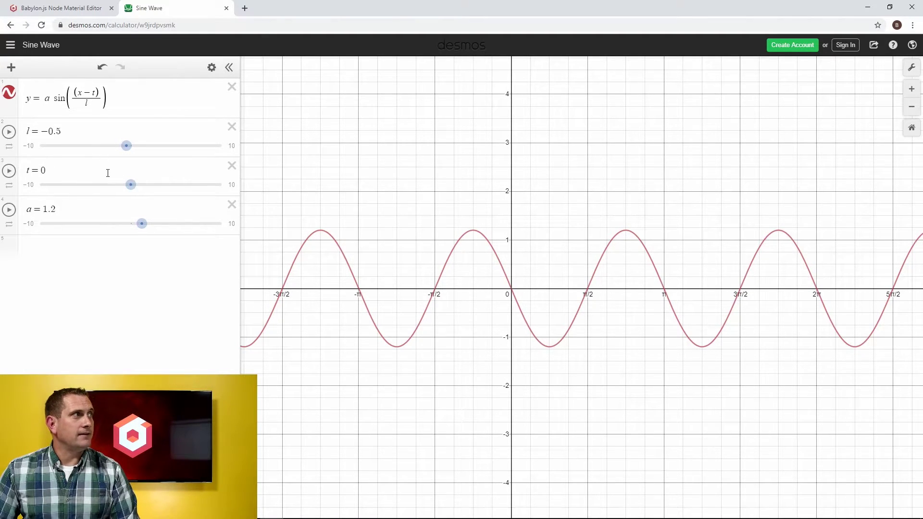
pyautogui.moveTo(146, 230)
pyautogui.mouseDown()
pyautogui.moveTo(160, 226)
pyautogui.moveTo(149, 223)
pyautogui.mouseUp()
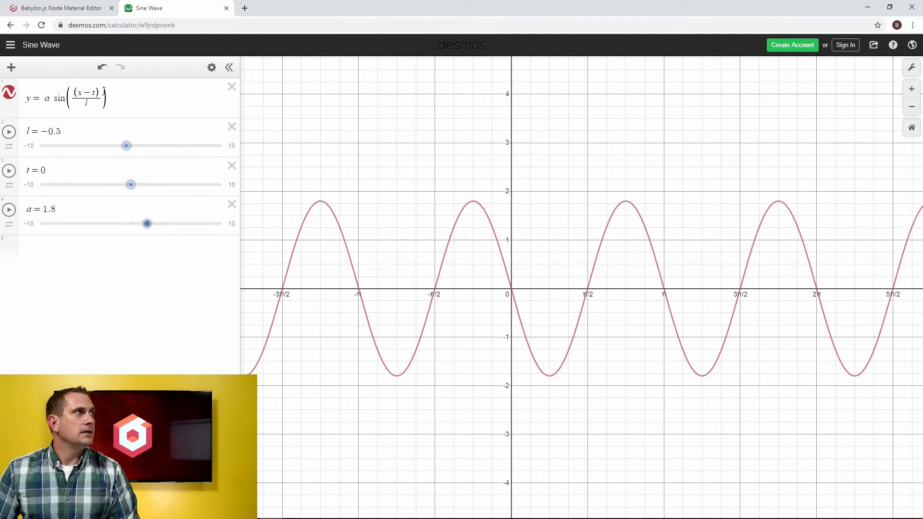
pyautogui.click(53, 8)
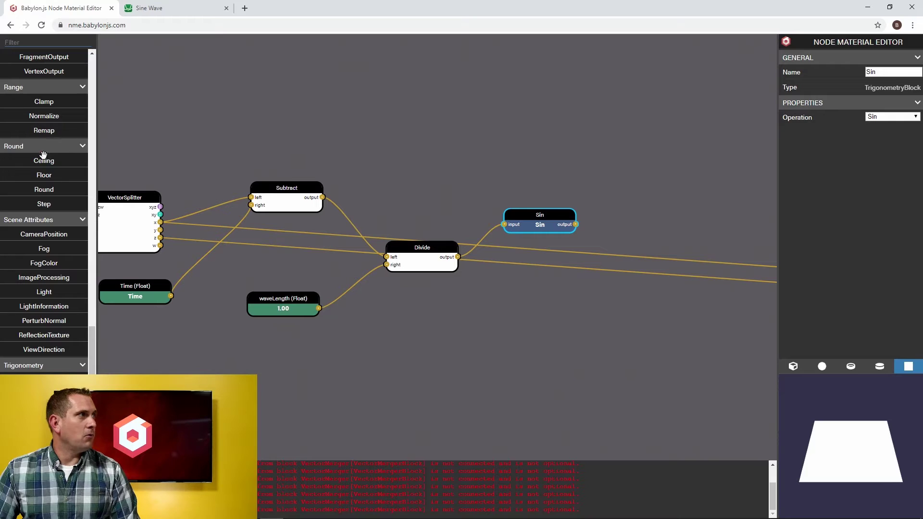
# - Add a Multiply block after the Sin block and connect the Sin output to its left input
pyautogui.scroll(15, 45, 158)
pyautogui.moveTo(44, 175); pyautogui.dragTo(667, 237)
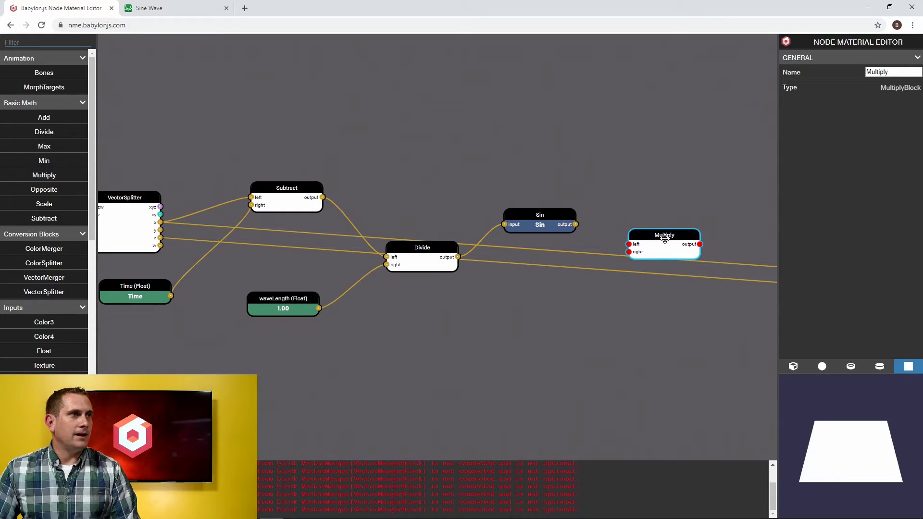
pyautogui.moveTo(577, 224); pyautogui.dragTo(630, 244)
# - Add a Float input to the Multiply block's right input, set its value to 1 and name it waveHeight
pyautogui.moveTo(606, 296); pyautogui.dragTo(527, 297)
pyautogui.click(865, 161)
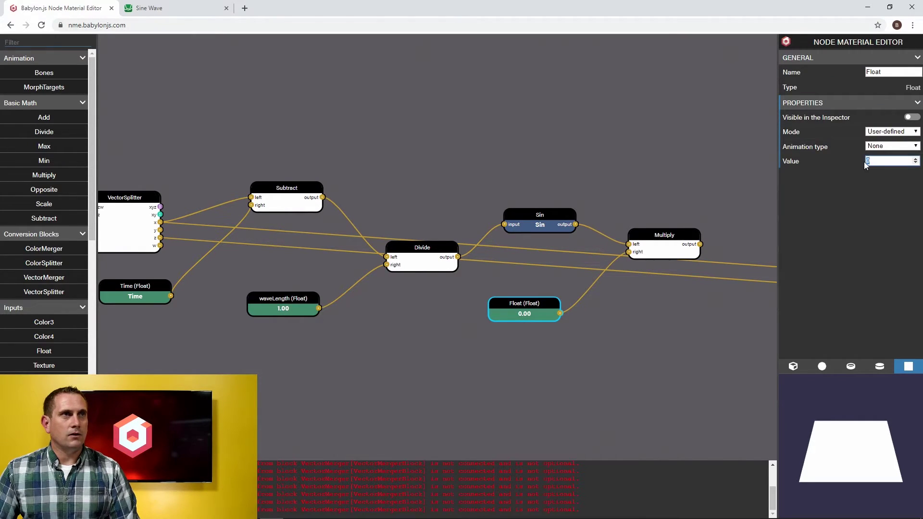
pyautogui.write('1')
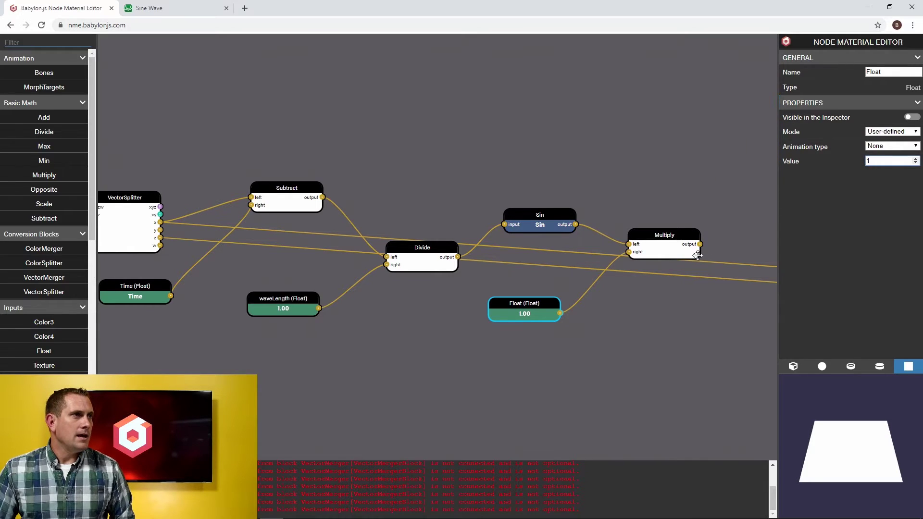
pyautogui.moveTo(895, 75); pyautogui.dragTo(852, 72)
pyautogui.write('waveHeight')
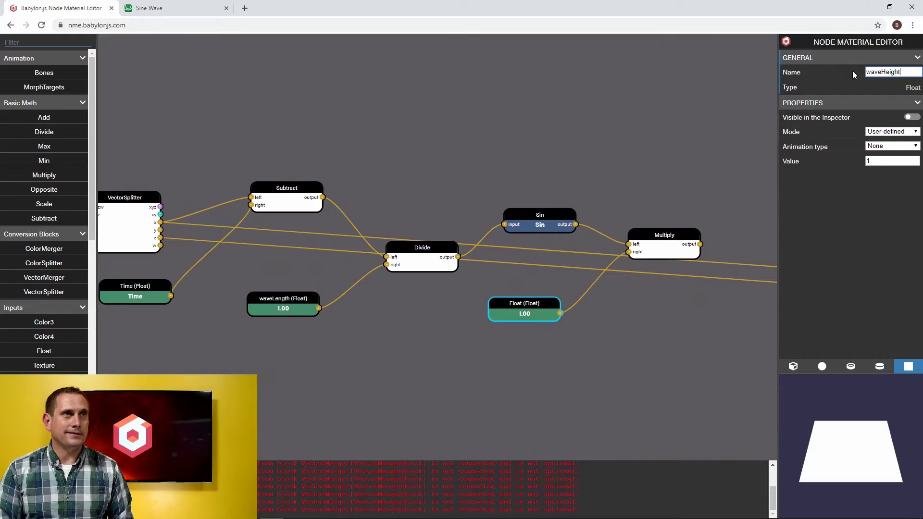
pyautogui.press('Return')
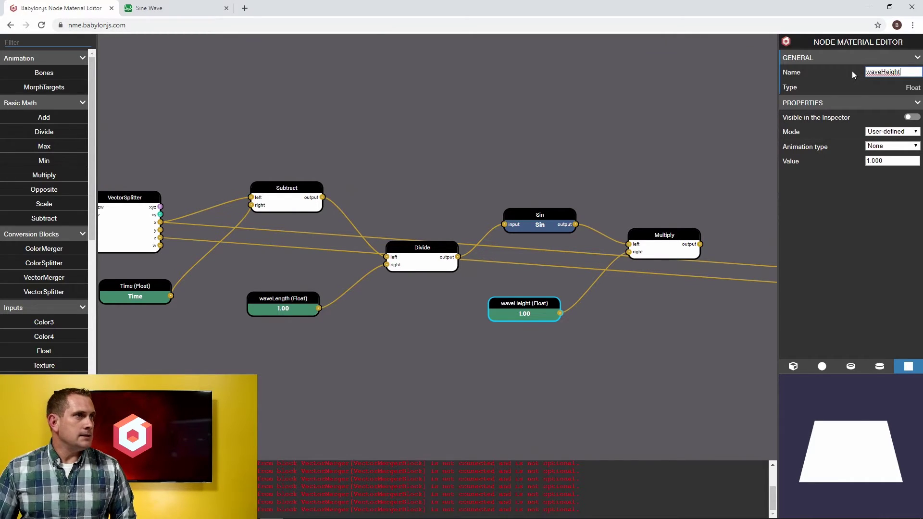
# - Recheck the formula in Desmos, return to the Node Material Editor, and connect the Multiply output to the VectorMerger's y input
pyautogui.moveTo(615, 345); pyautogui.dragTo(525, 326)
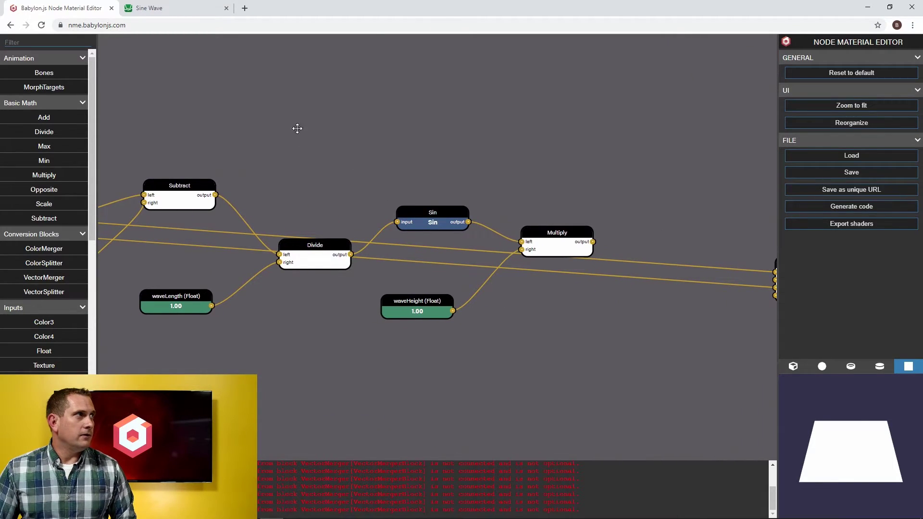
pyautogui.click(166, 8)
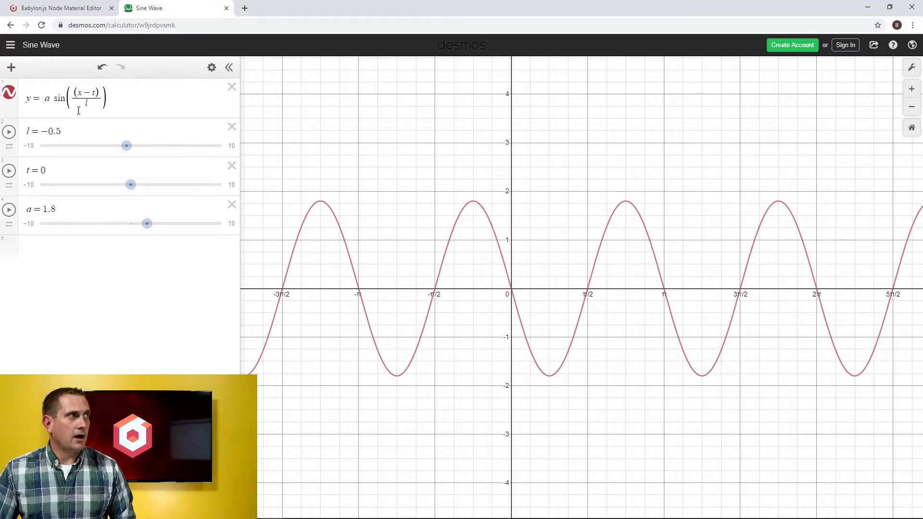
pyautogui.click(76, 8)
pyautogui.click(175, 9)
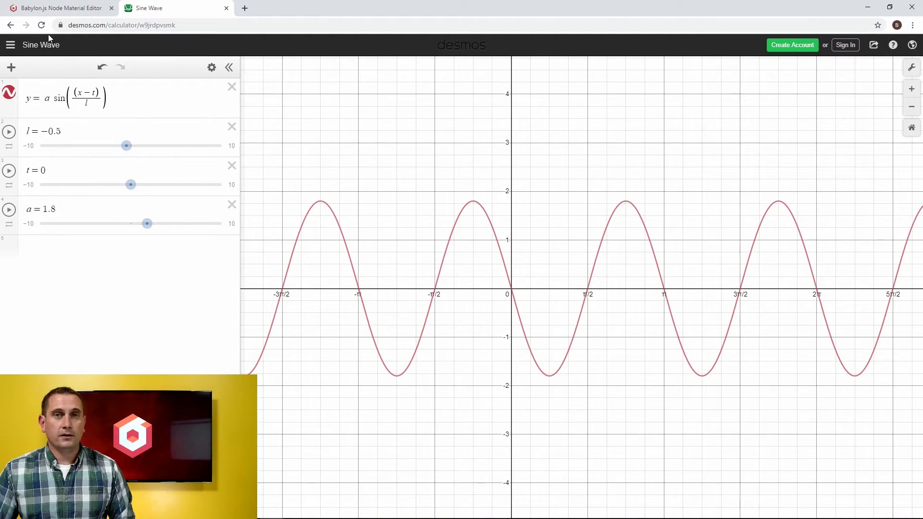
pyautogui.click(84, 7)
pyautogui.moveTo(622, 342); pyautogui.dragTo(504, 299)
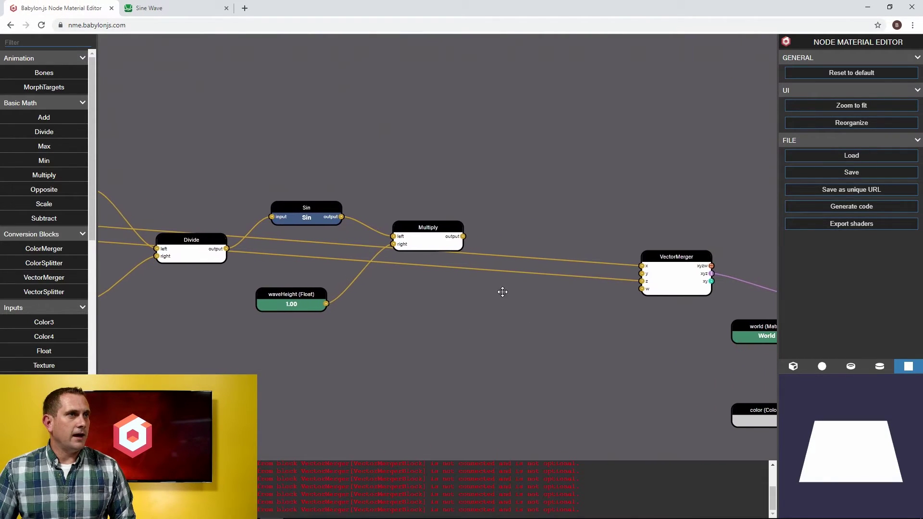
pyautogui.moveTo(462, 236); pyautogui.dragTo(639, 273)
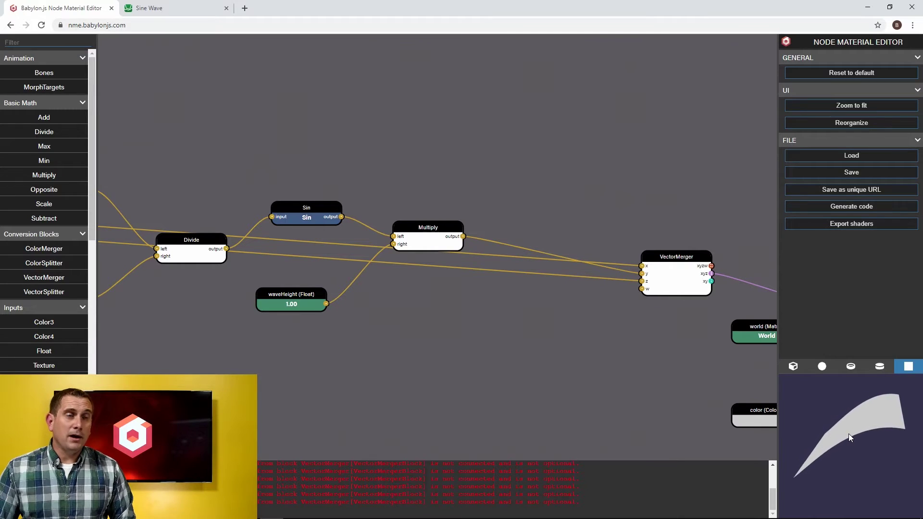
# - Set the waveHeight float's value to 0.5
pyautogui.moveTo(412, 391); pyautogui.dragTo(595, 354)
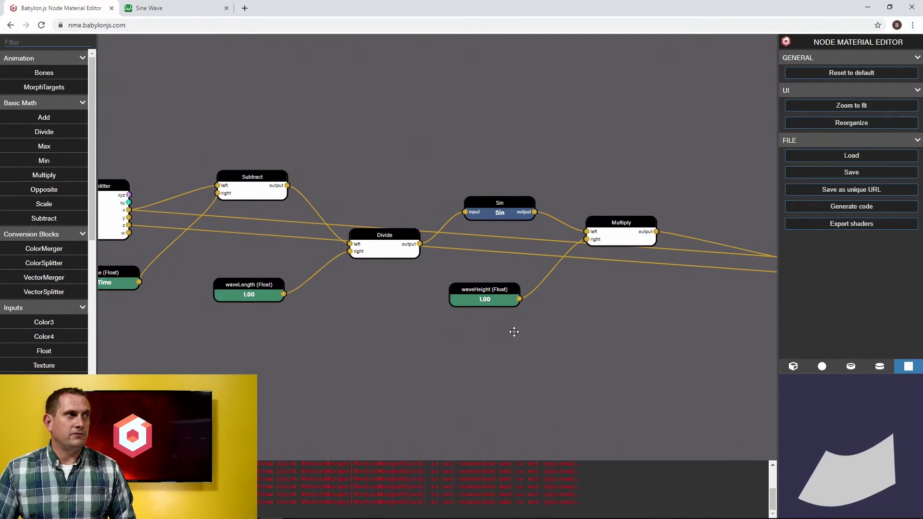
pyautogui.click(490, 288)
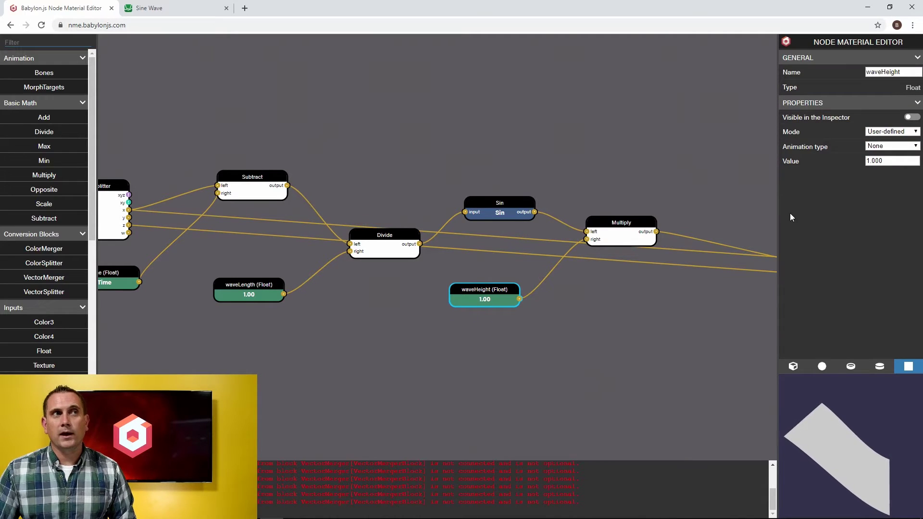
pyautogui.doubleClick(872, 161)
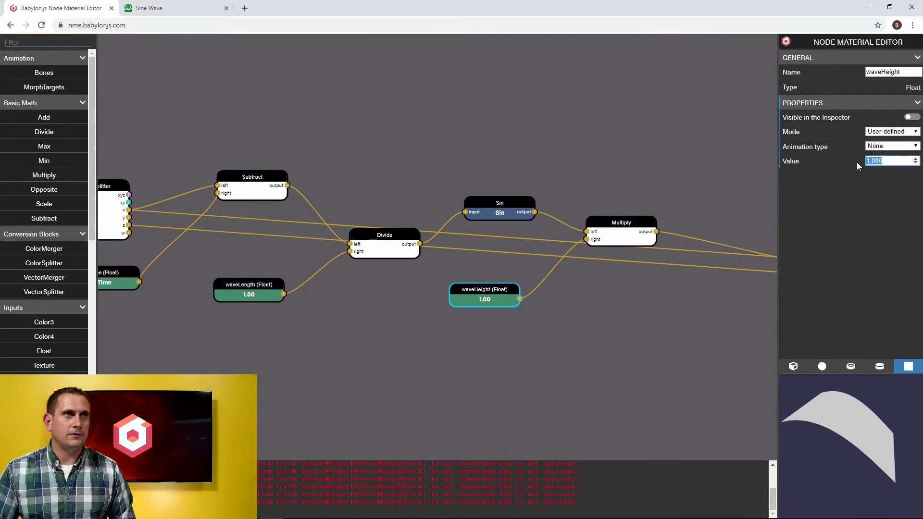
pyautogui.write('0.5')
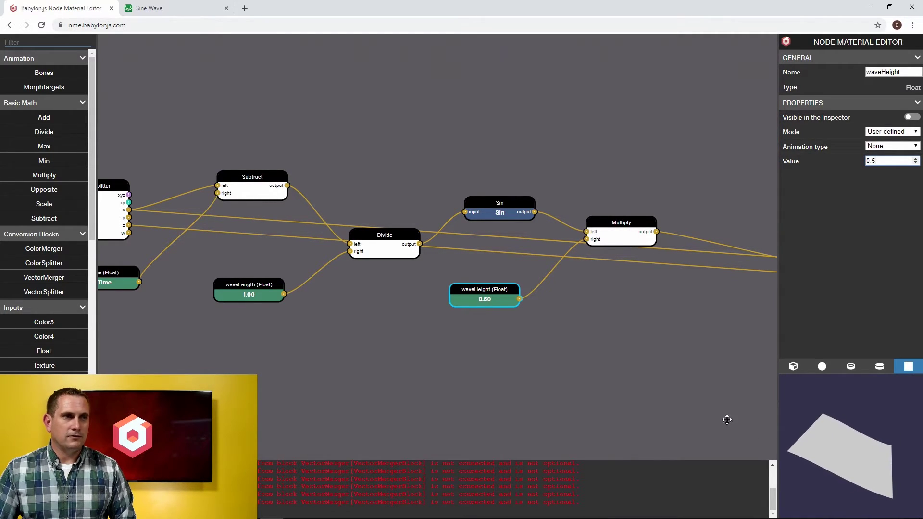
# - Set the waveLength float's value to 0.15 and inspect the animated plane in the preview
pyautogui.click(267, 290)
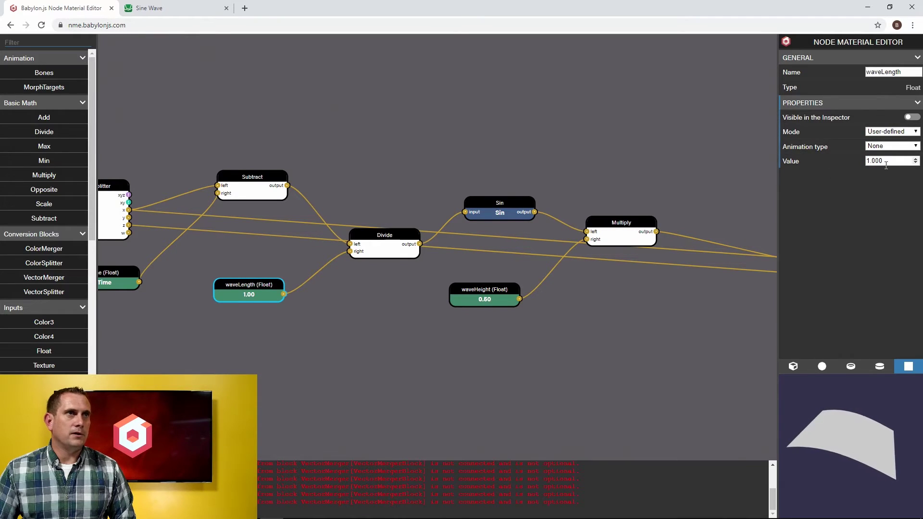
pyautogui.write('0.15')
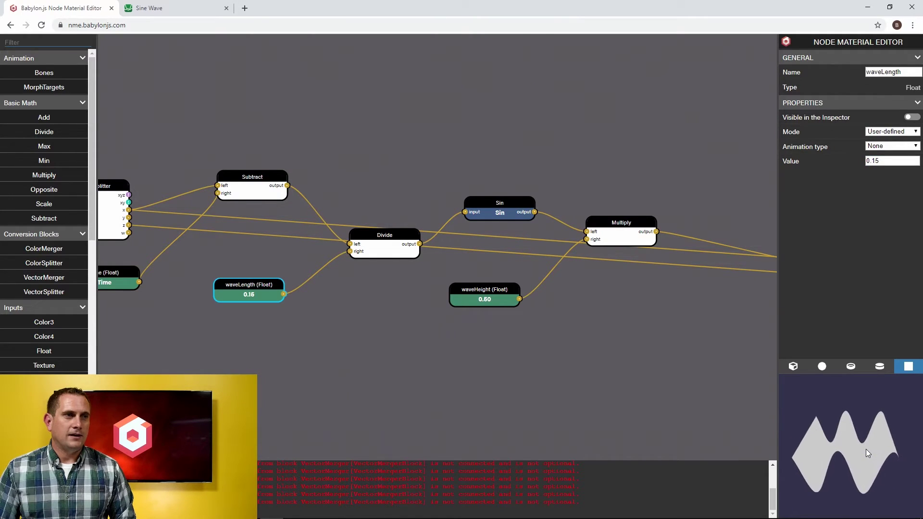
pyautogui.moveTo(866, 440)
pyautogui.mouseDown()
pyautogui.moveTo(824, 446)
pyautogui.moveTo(878, 450)
pyautogui.moveTo(864, 455)
pyautogui.mouseUp()
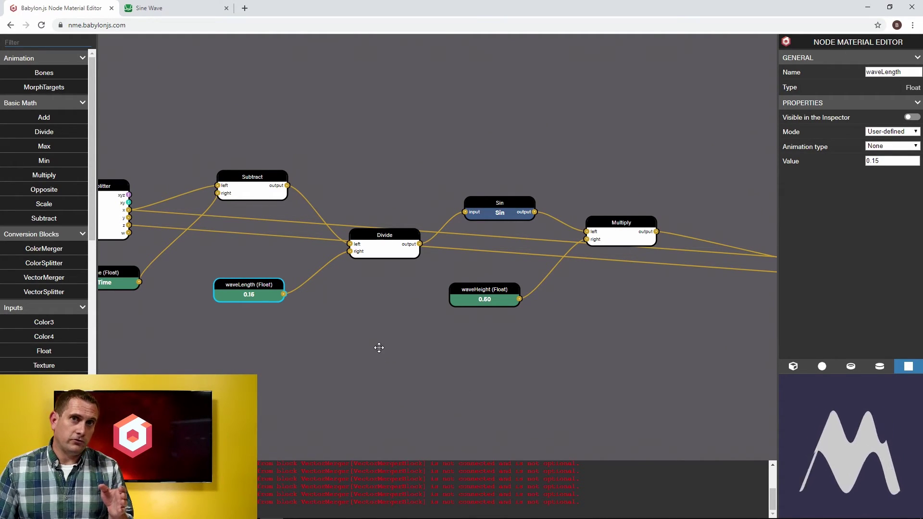
# - Replace the direct Time-to-Subtract link with a Multiply block, feeding Time into its left input and its output into Subtract's right input
pyautogui.moveTo(315, 343); pyautogui.dragTo(513, 326)
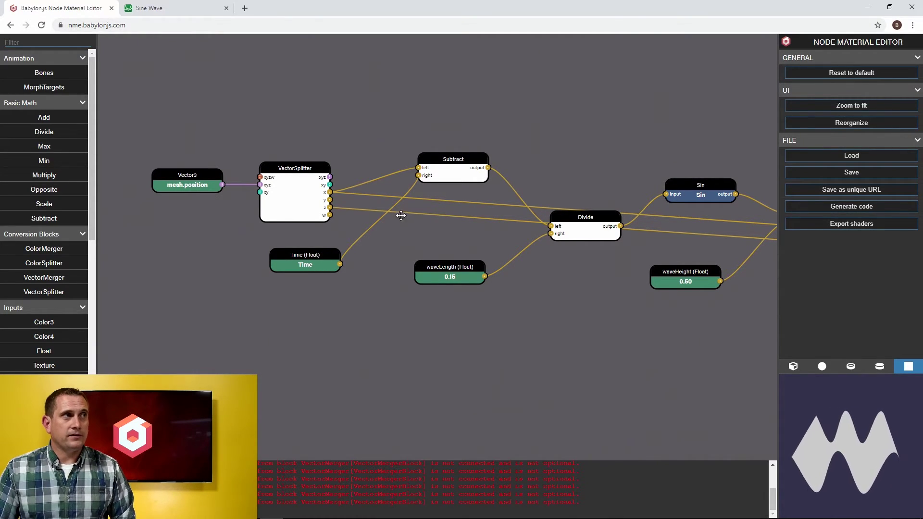
pyautogui.moveTo(320, 252); pyautogui.dragTo(263, 253)
pyautogui.moveTo(62, 175); pyautogui.dragTo(356, 291)
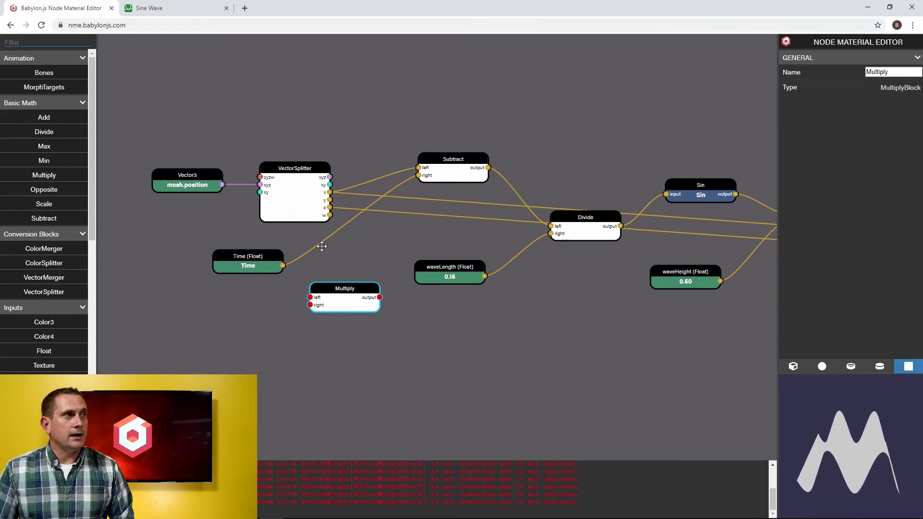
pyautogui.click(320, 244)
pyautogui.press('Delete')
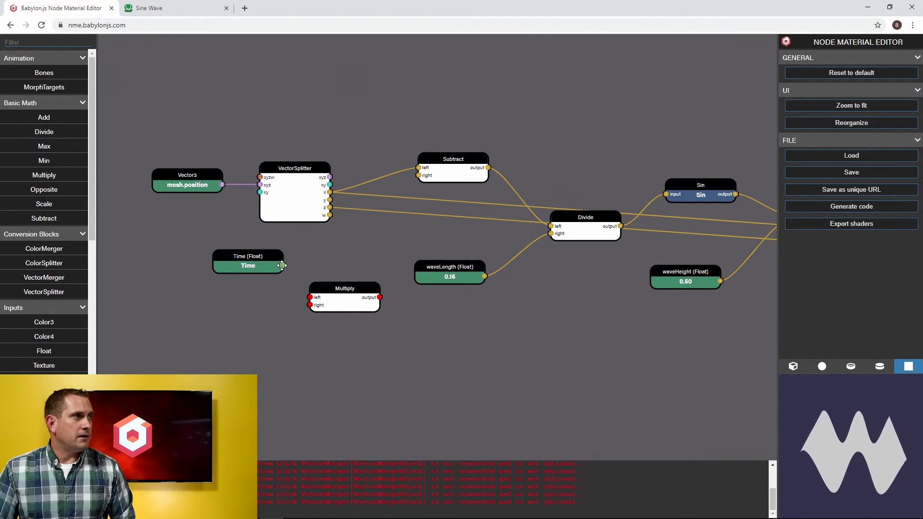
pyautogui.moveTo(330, 287); pyautogui.dragTo(420, 174)
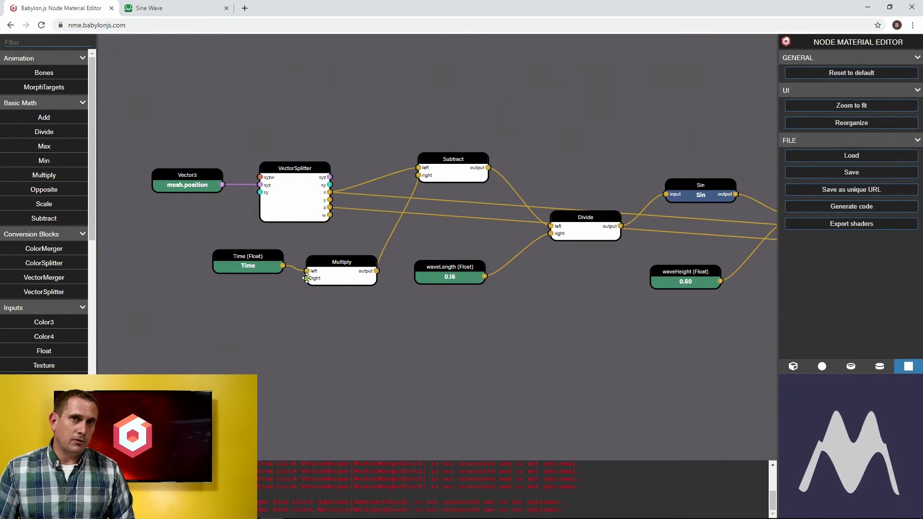
# - Connect a Float block with value 1 to the right input of the Time Multiply block and name it waveSpeed
pyautogui.moveTo(292, 307); pyautogui.dragTo(235, 310)
pyautogui.click(880, 162)
pyautogui.write('1')
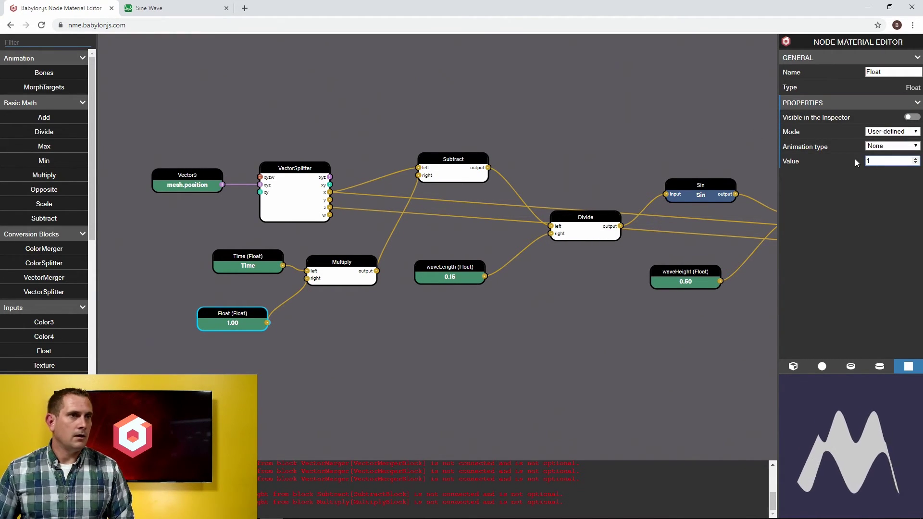
pyautogui.click(883, 72)
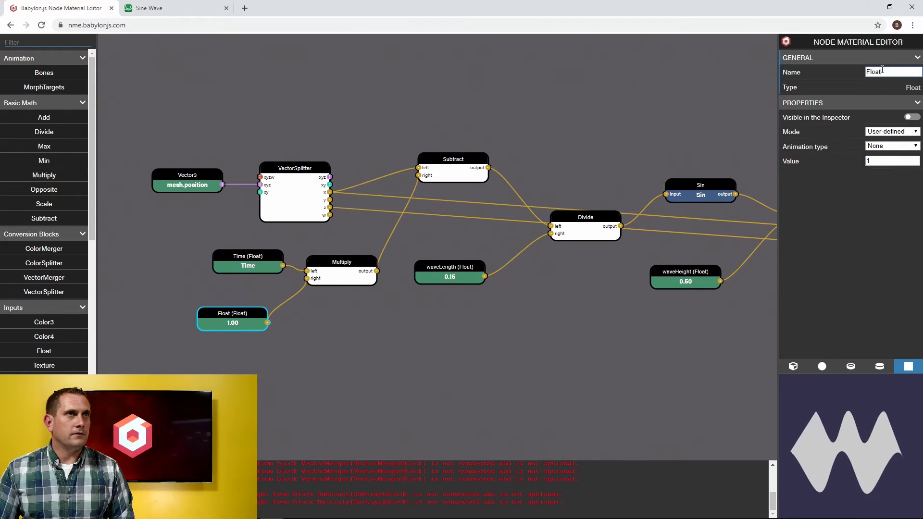
pyautogui.write('waveS')
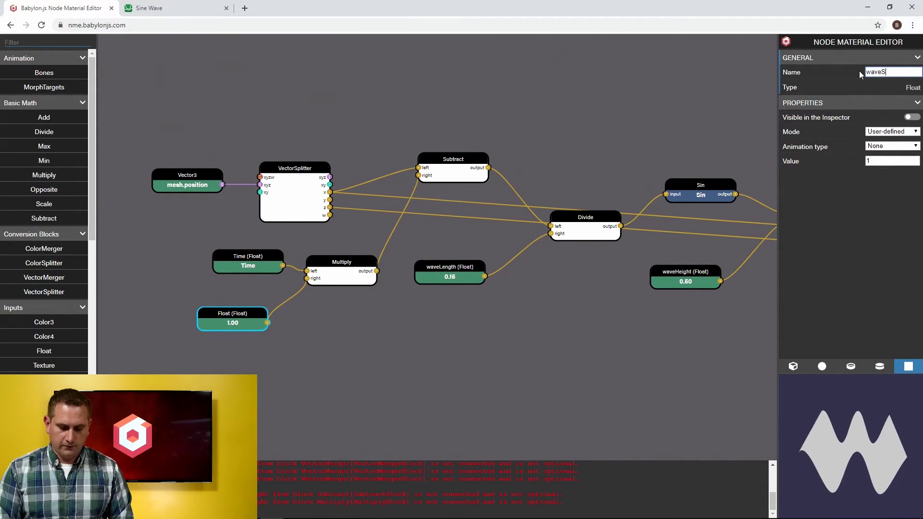
pyautogui.write('peed')
pyautogui.press('Return')
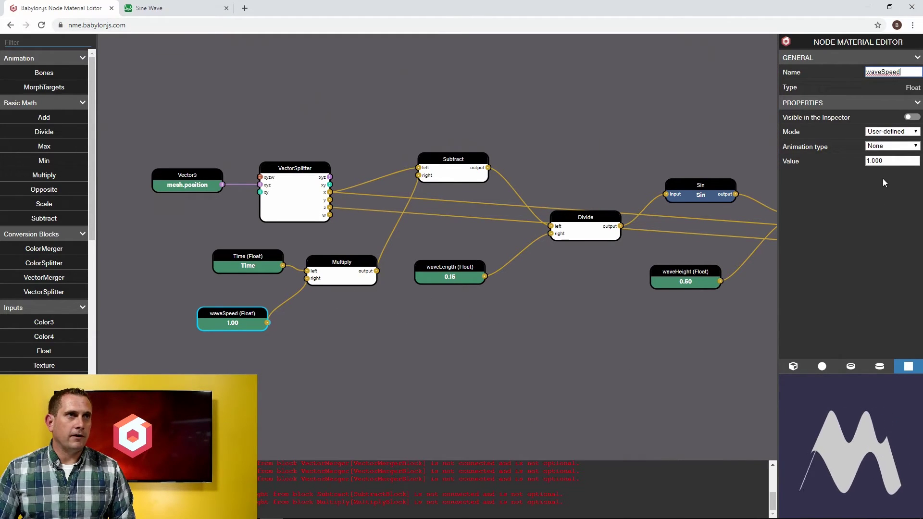
# - Try a waveSpeed value of 5, settle on 0.5, and place the waveSpeed block directly below the Time block
pyautogui.click(865, 161)
pyautogui.write('5')
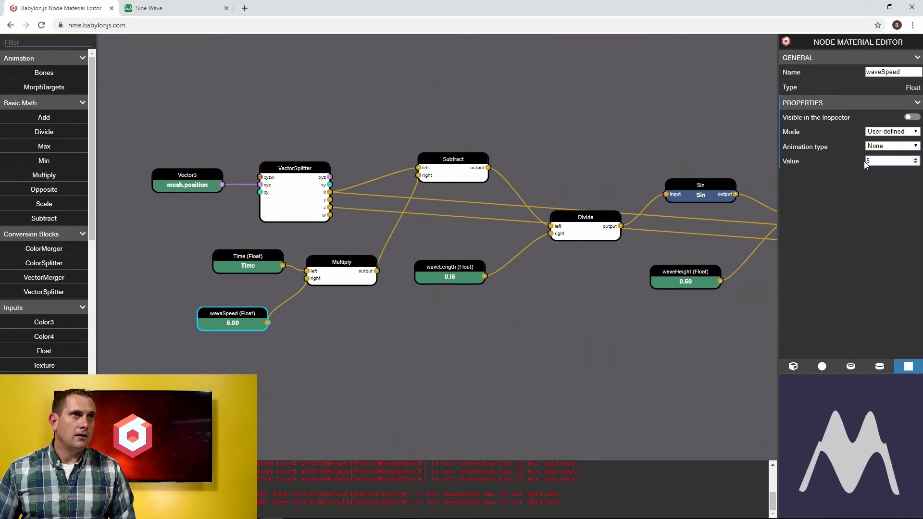
pyautogui.write('0.5')
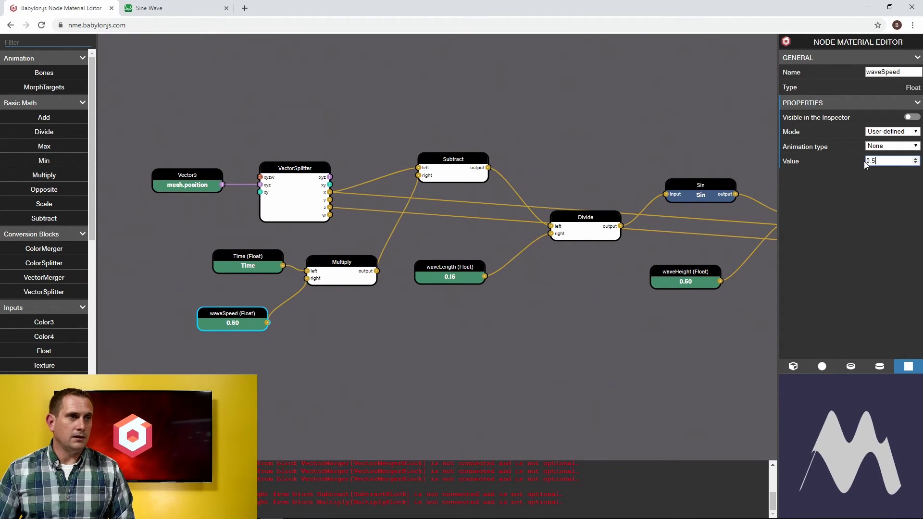
pyautogui.moveTo(262, 314); pyautogui.dragTo(279, 307)
pyautogui.scroll(-2, 429, 340)
pyautogui.click(430, 340)
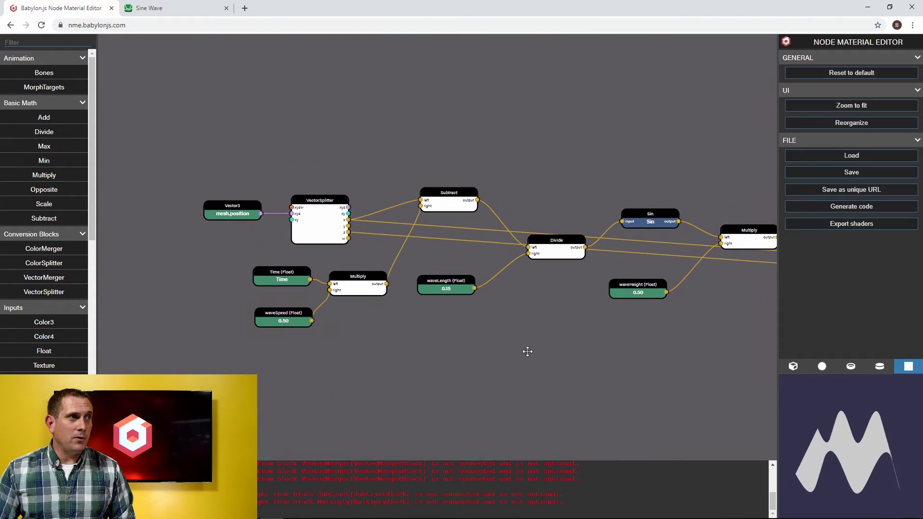
# - Compare the complete node graph with the sine formula in Desmos, return to the Node Material Editor, and save the material as a unique URL
pyautogui.moveTo(593, 350); pyautogui.dragTo(437, 329)
pyautogui.scroll(-1, 439, 336)
pyautogui.scroll(-3, 439, 336)
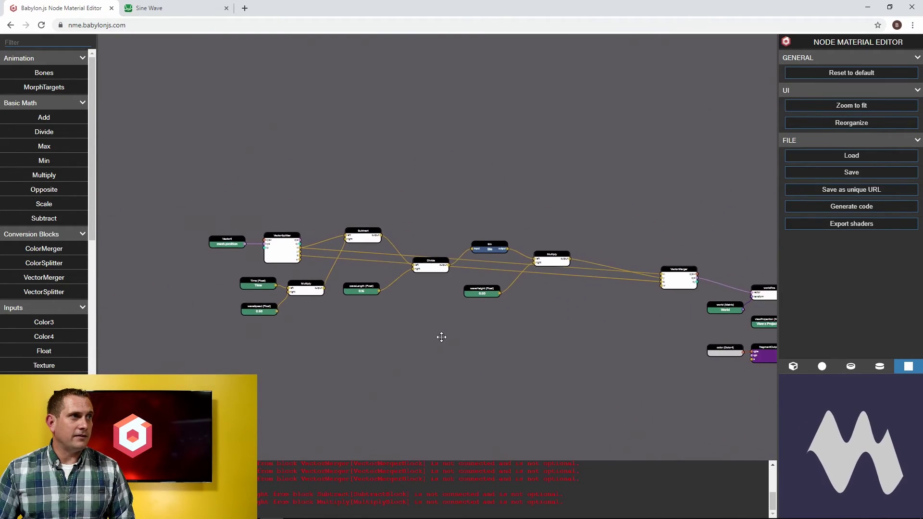
pyautogui.moveTo(506, 326); pyautogui.dragTo(458, 310)
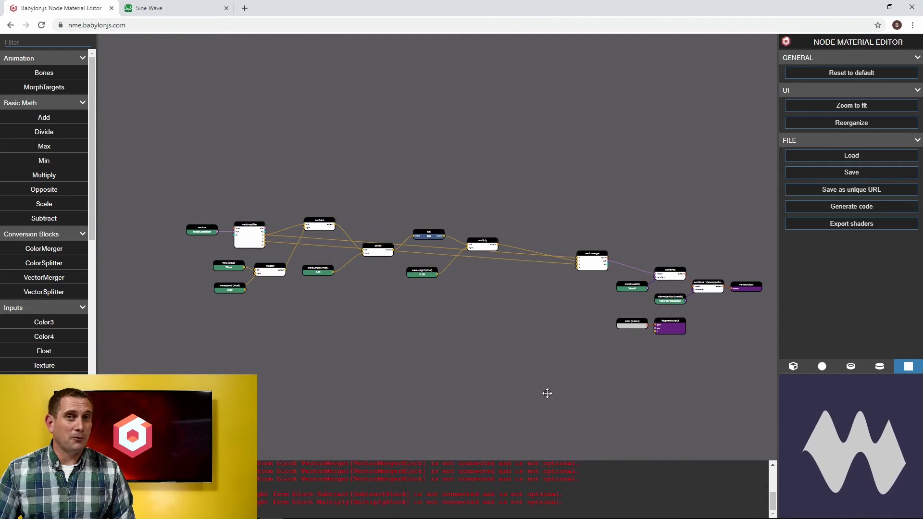
pyautogui.click(195, 11)
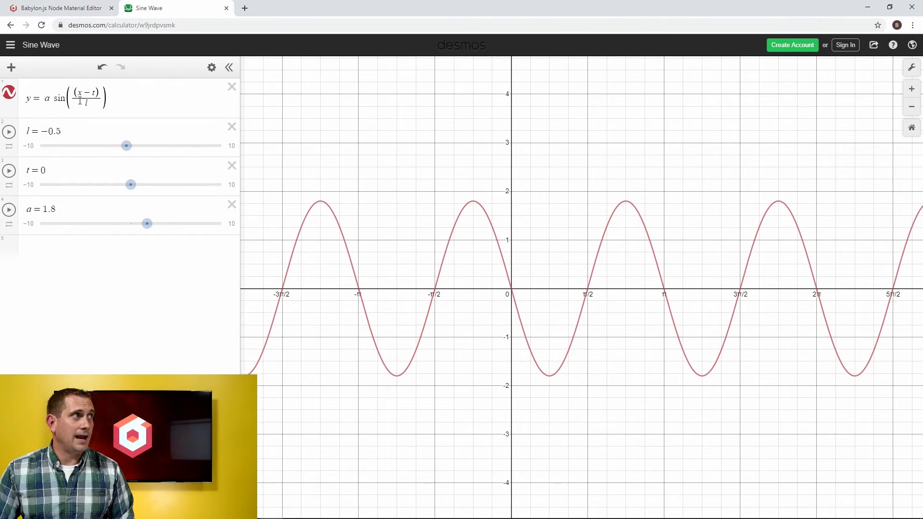
pyautogui.click(66, 12)
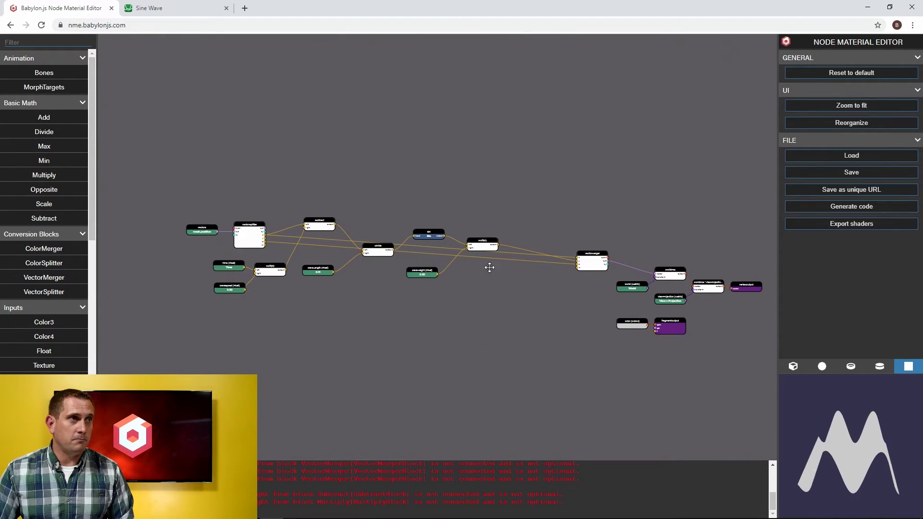
pyautogui.click(849, 189)
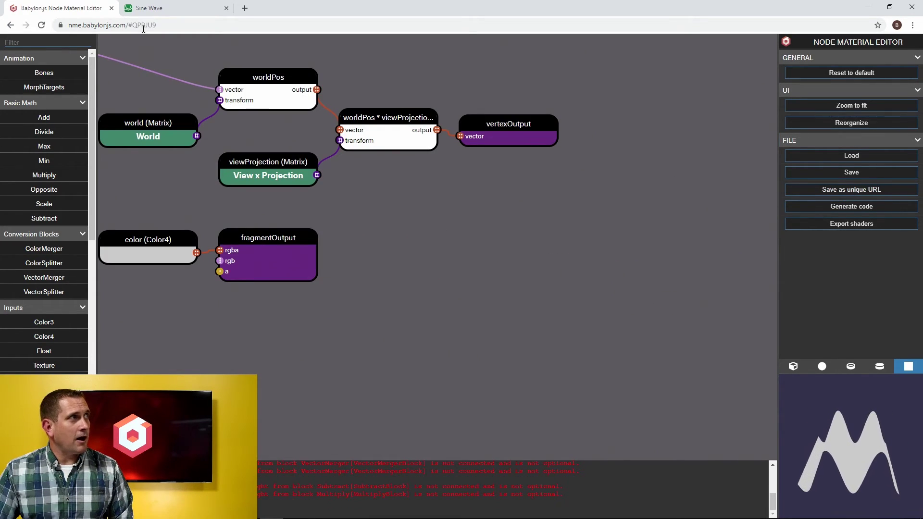